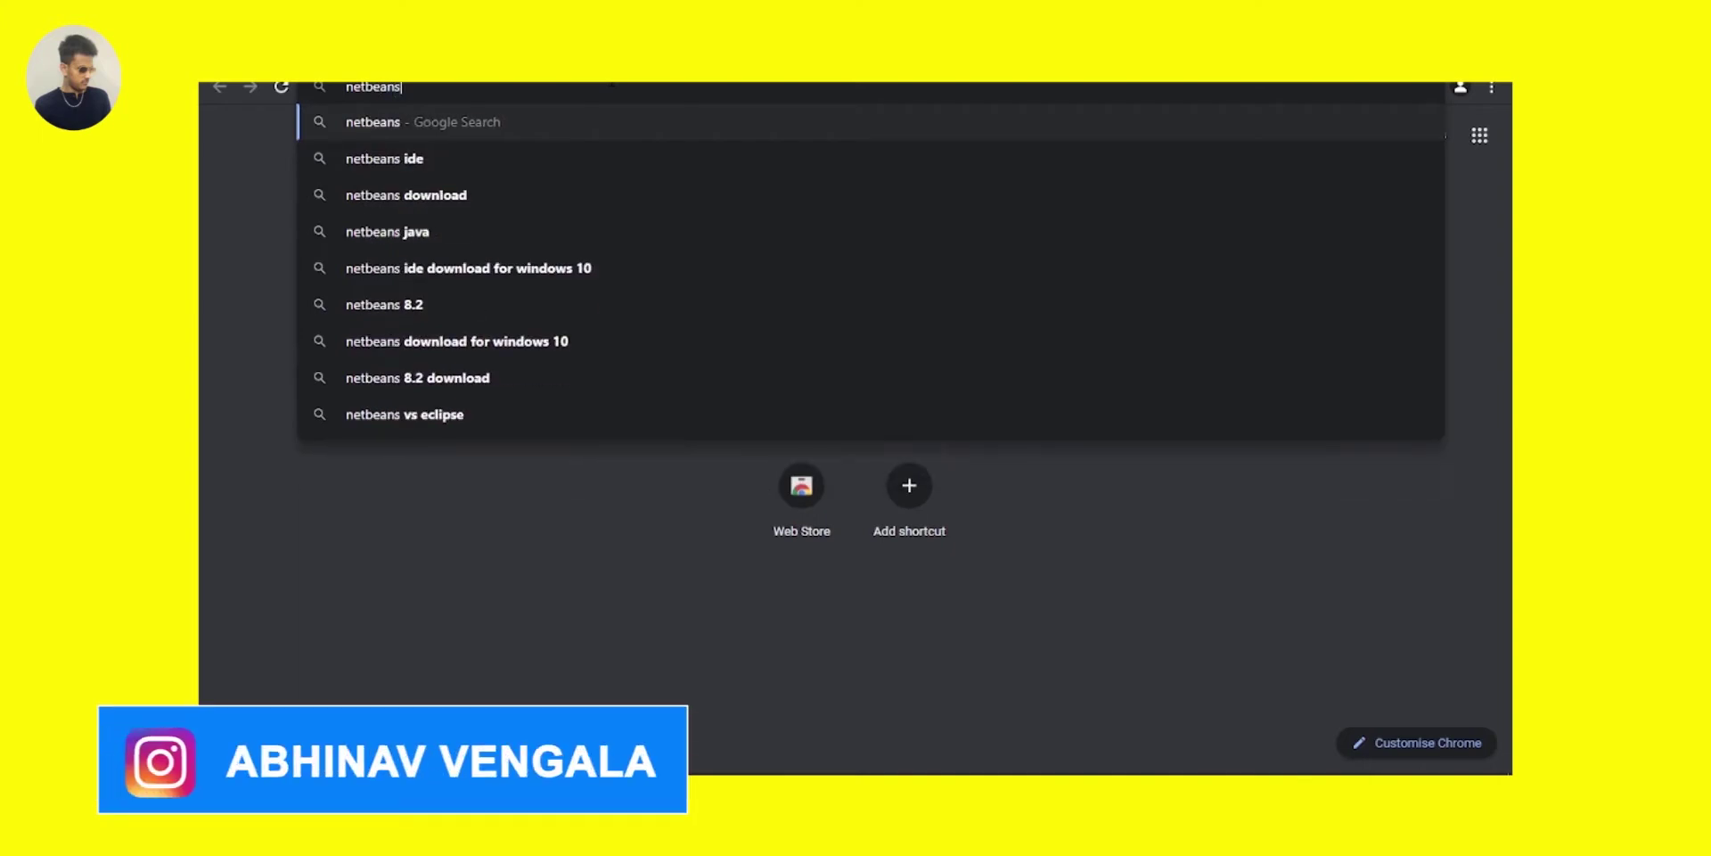
# Run the Google search for 'netbeans download' from the address-bar suggestion
pyautogui.press('Down')
pyautogui.press('Down')
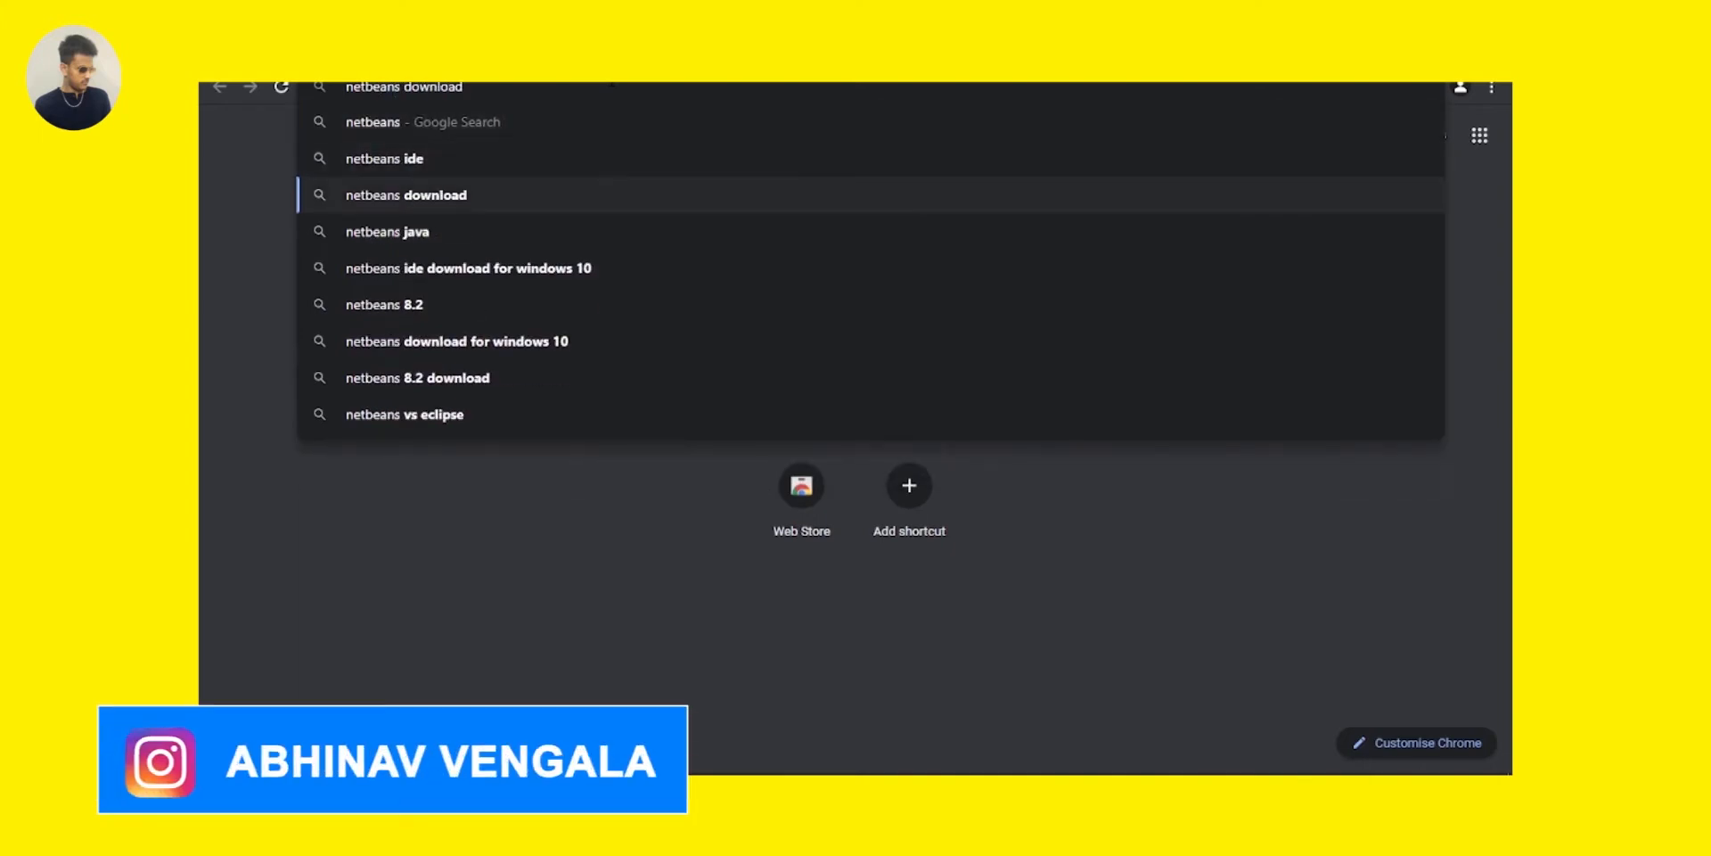
pyautogui.press('Return')
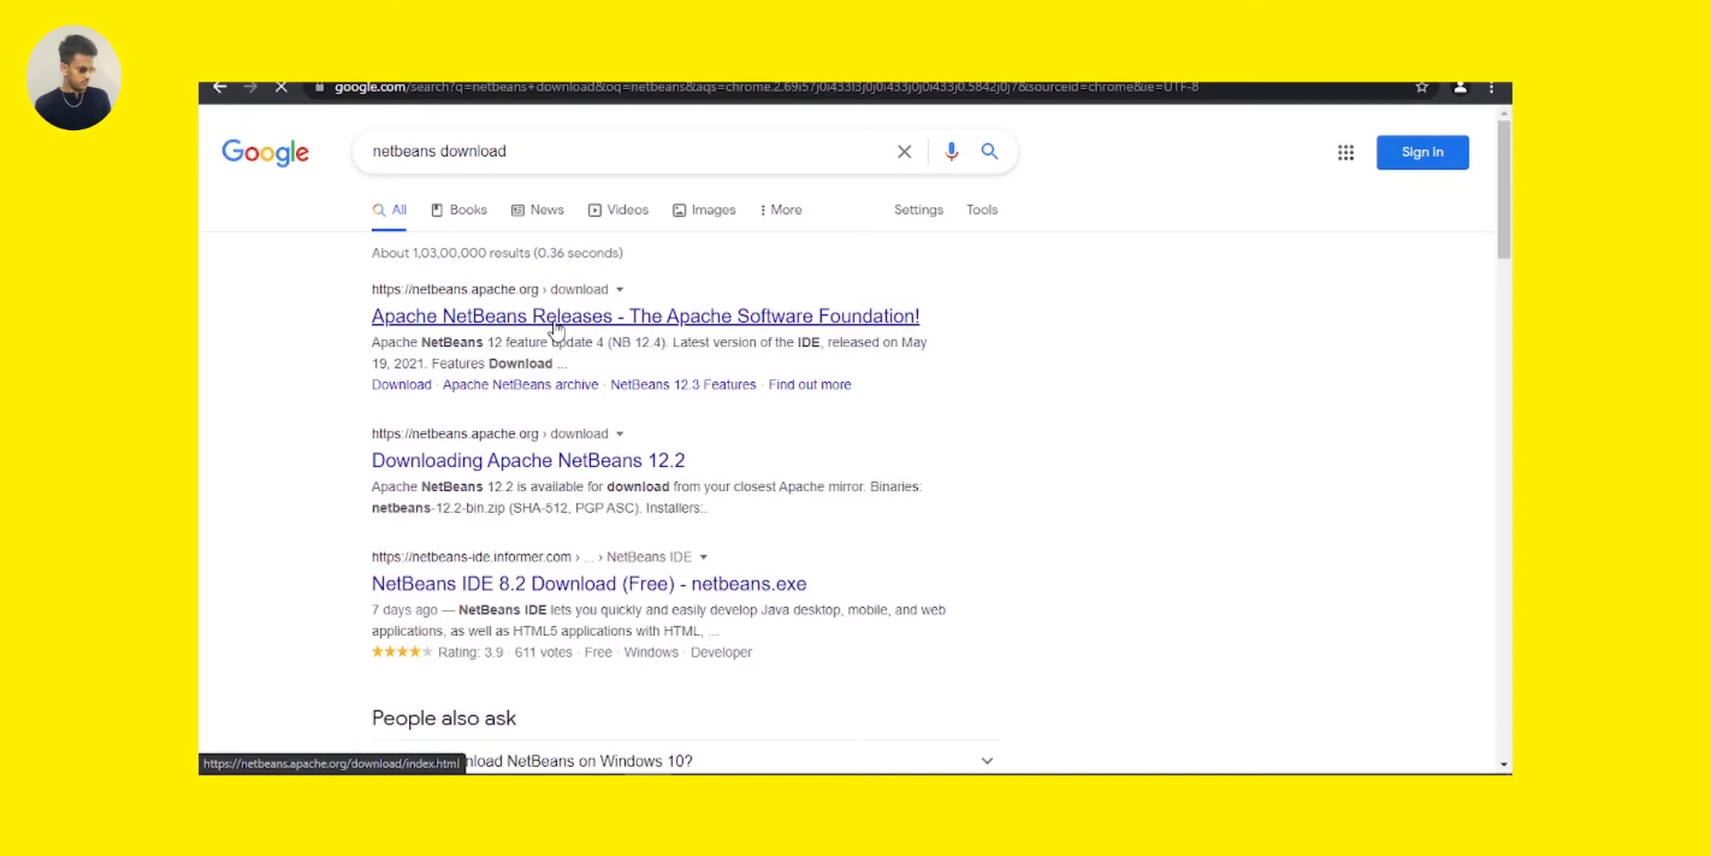
# Go to the Apache NetBeans Releases page and read over the Apache NetBeans 12 LTS (NB 12.0) headings
pyautogui.click(553, 329)
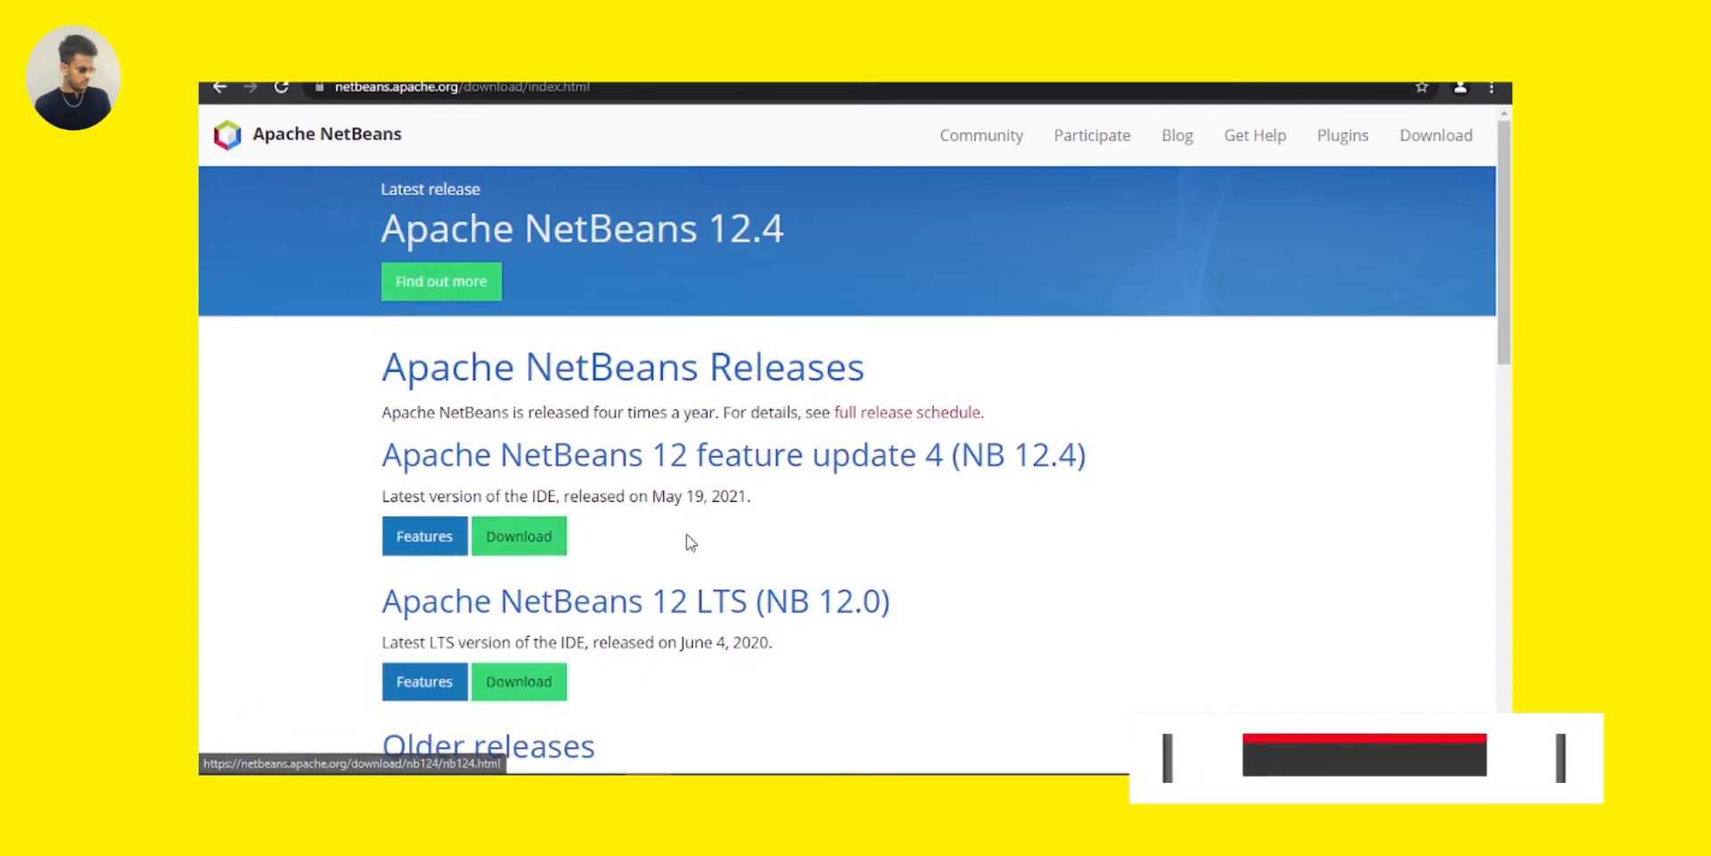
pyautogui.scroll(-1, 690, 542)
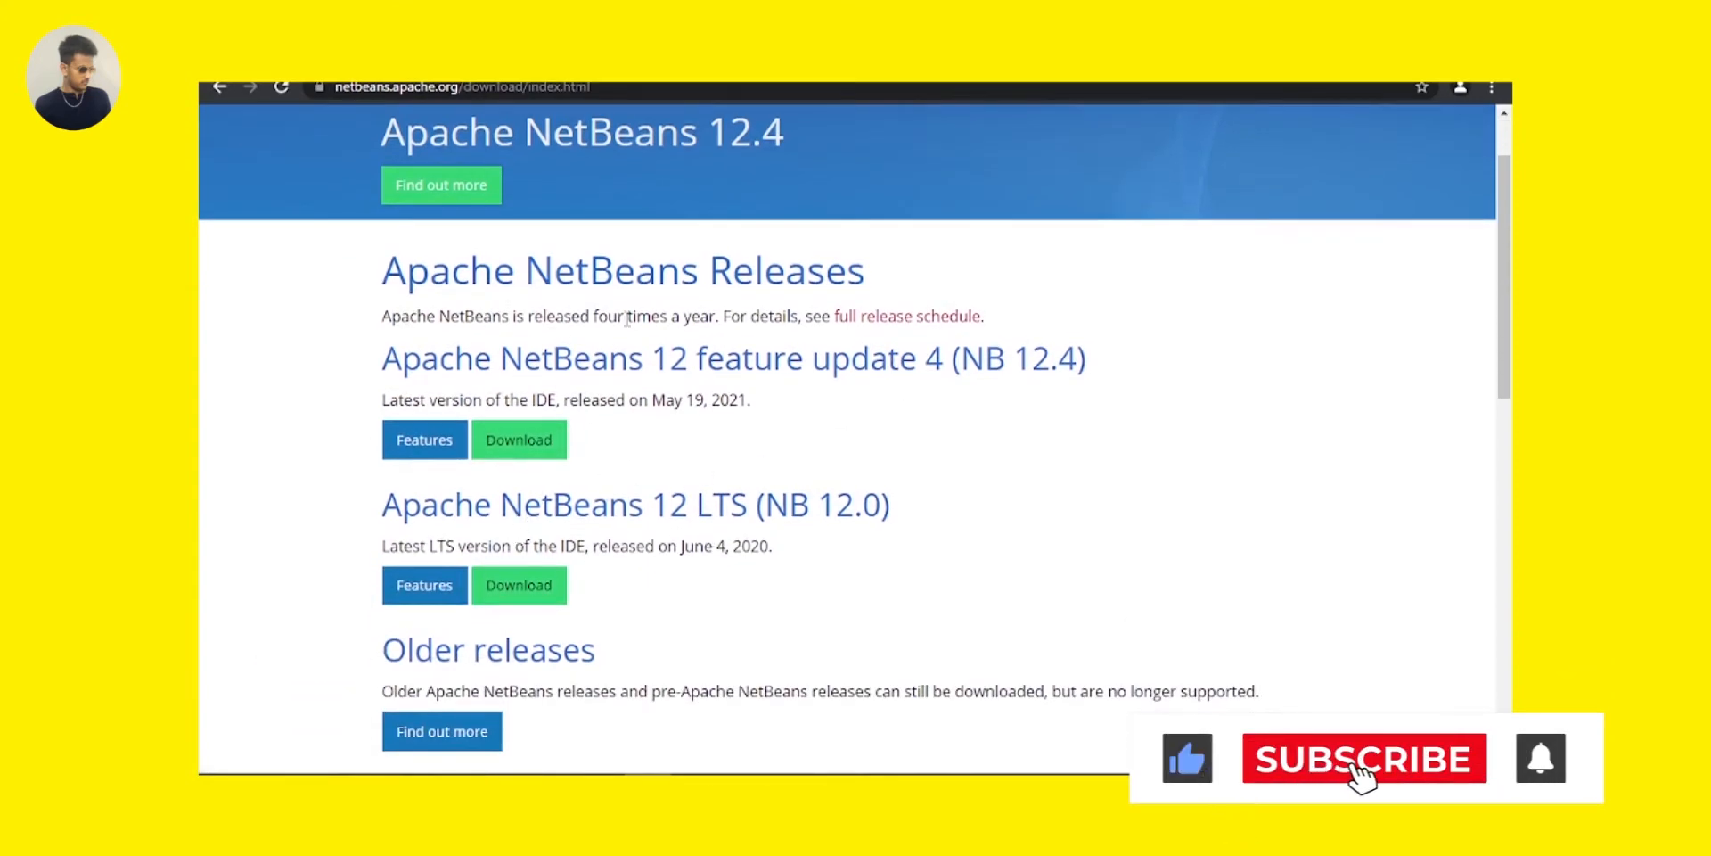
pyautogui.moveTo(383, 361)
pyautogui.mouseDown()
pyautogui.moveTo(696, 365)
pyautogui.moveTo(831, 393)
pyautogui.mouseUp()
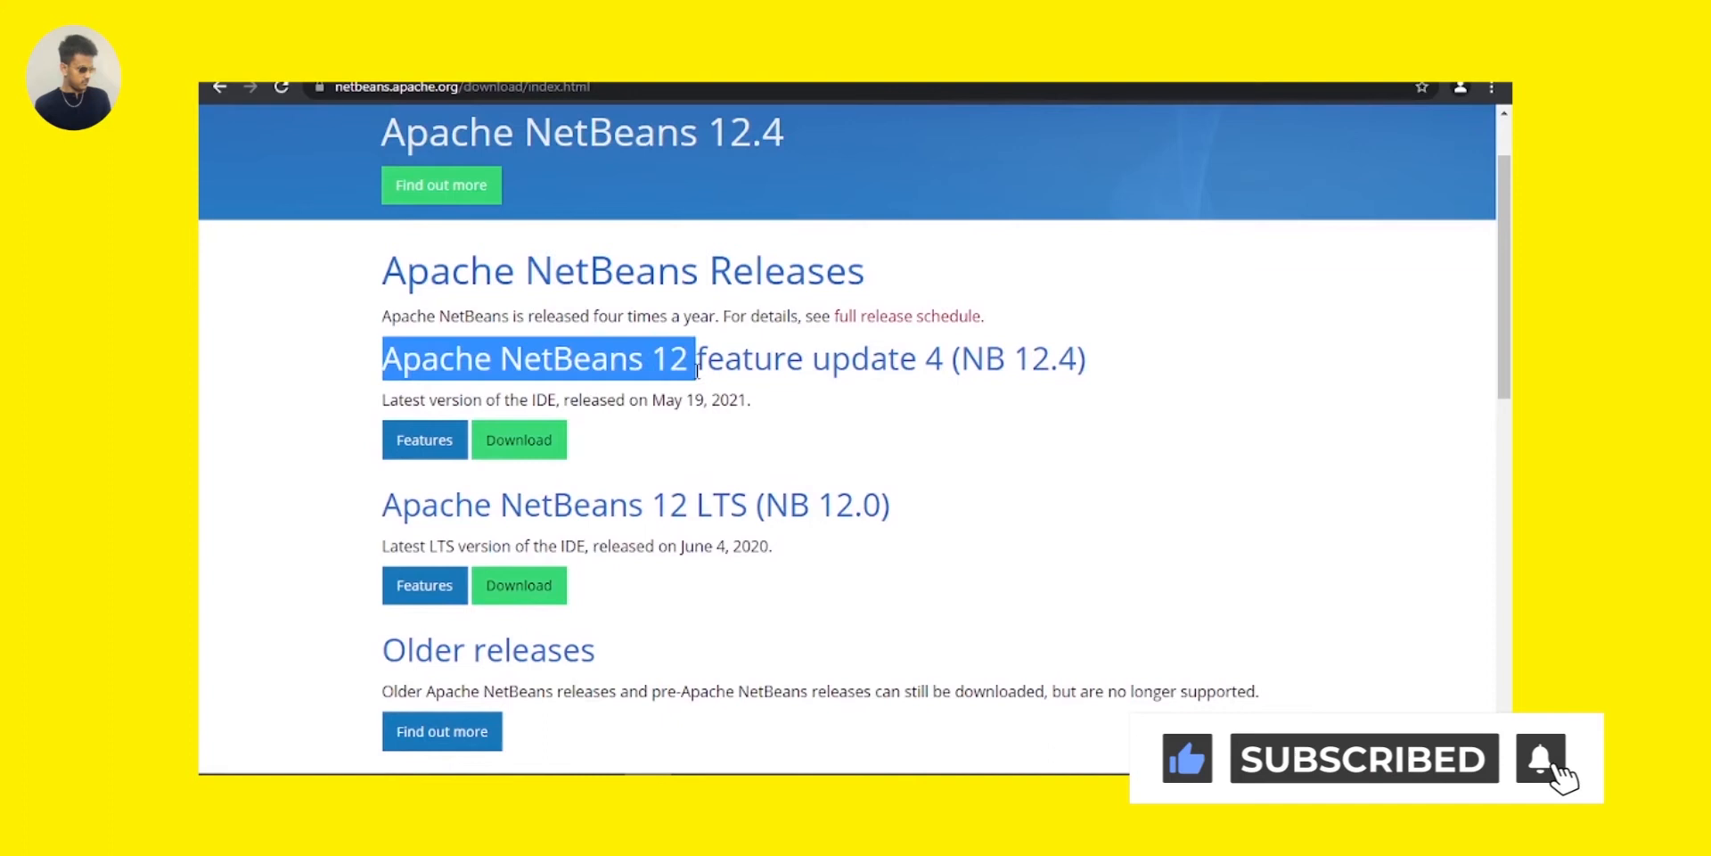
pyautogui.click(991, 397)
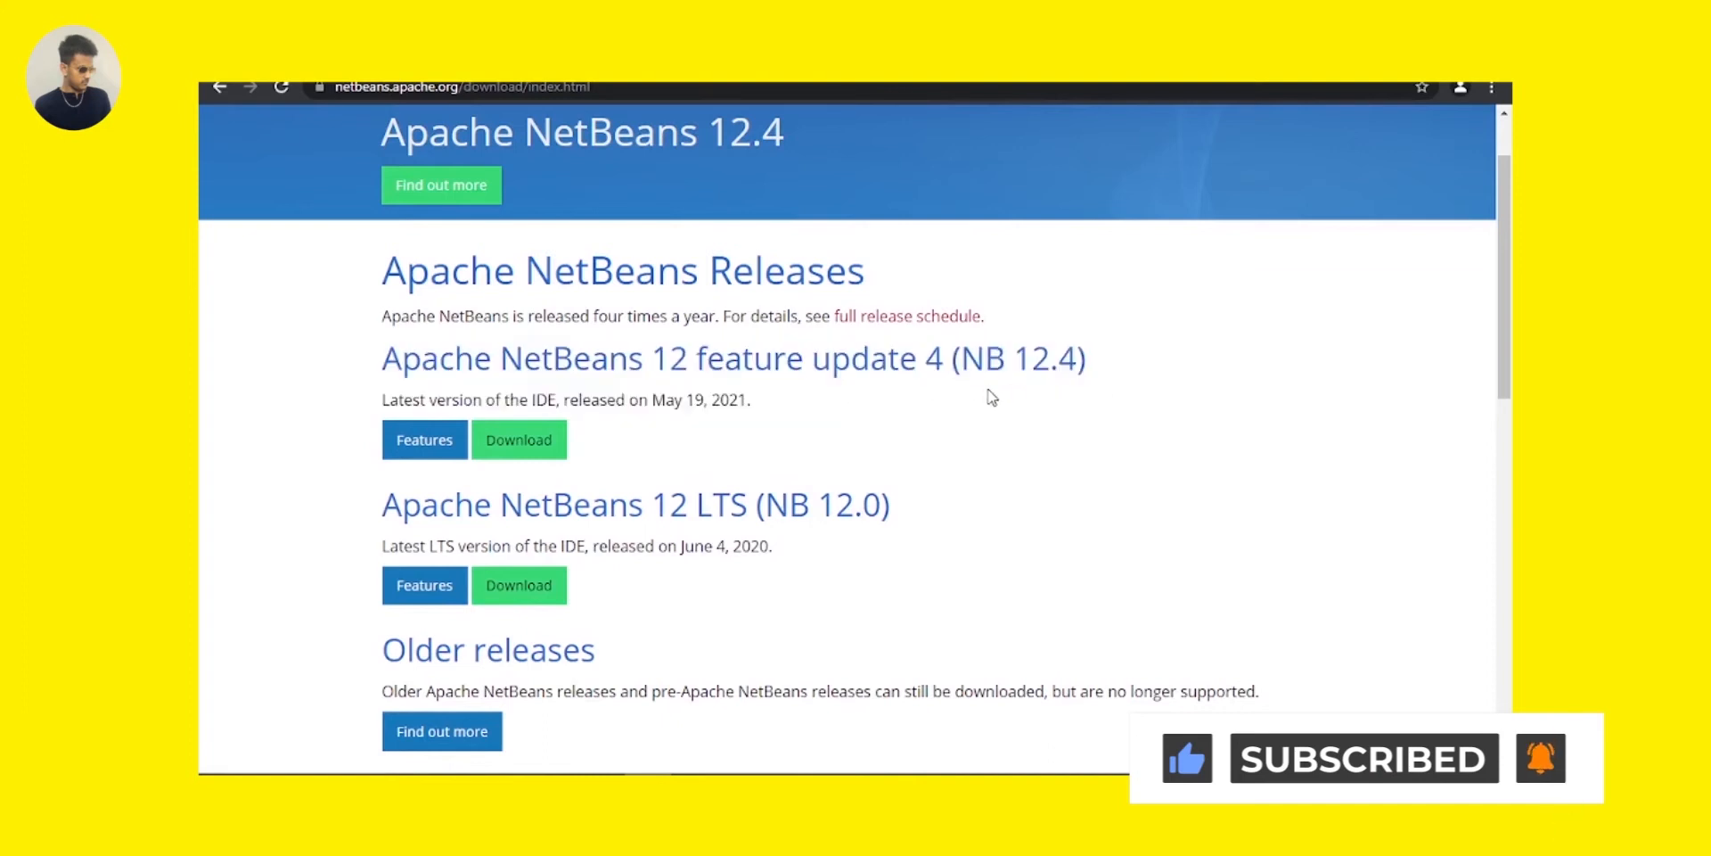
pyautogui.scroll(-1, 789, 480)
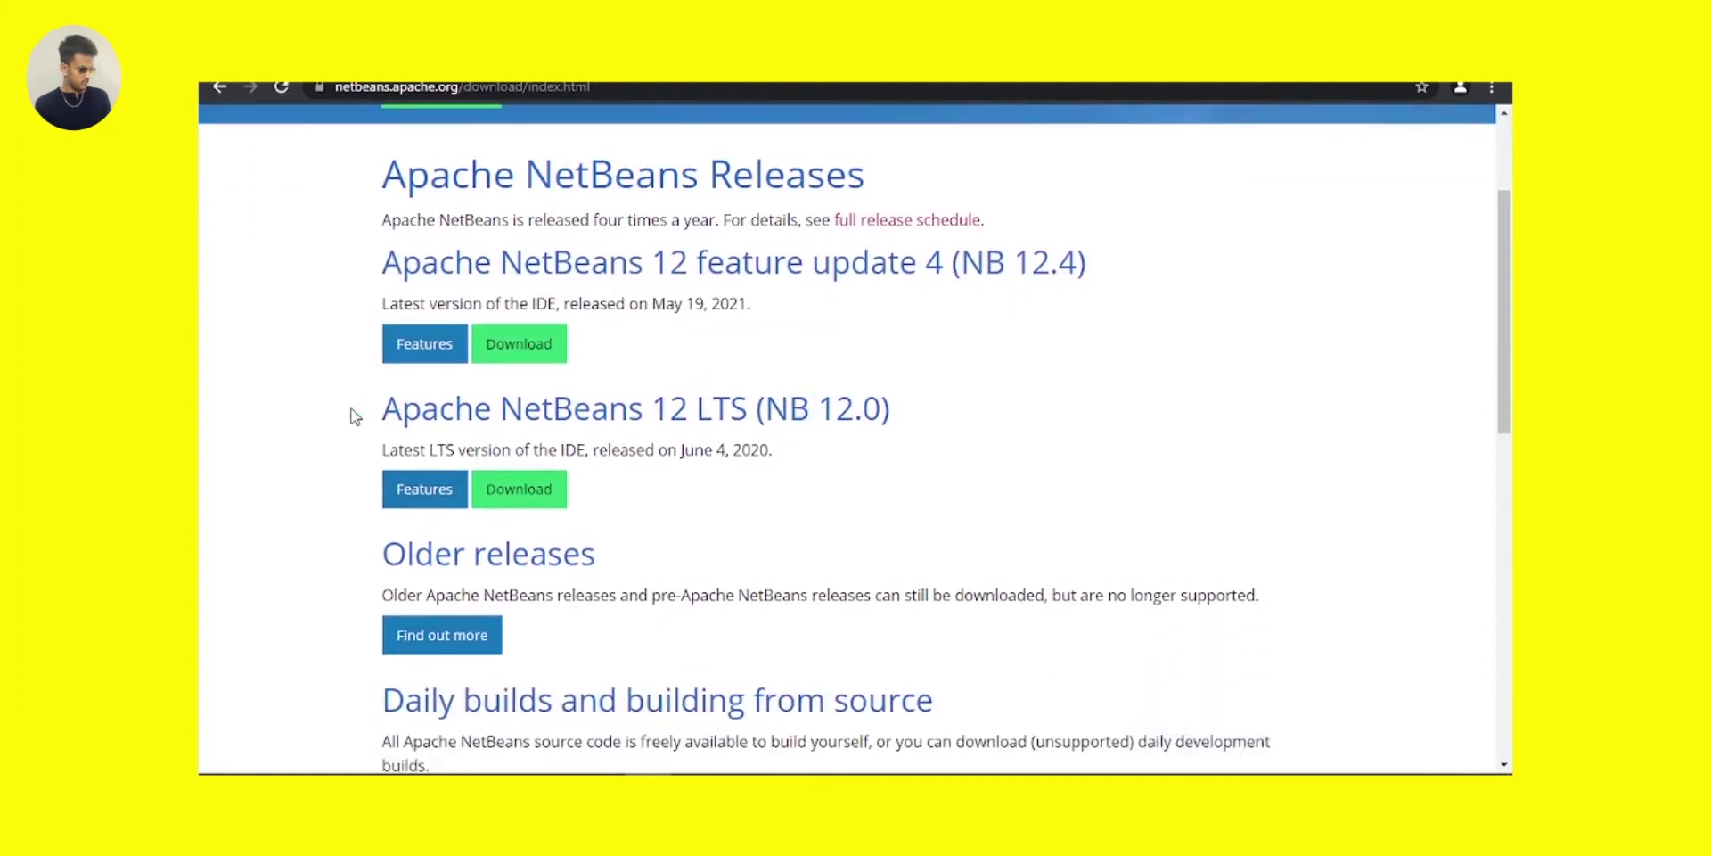
pyautogui.moveTo(420, 410); pyautogui.dragTo(746, 410)
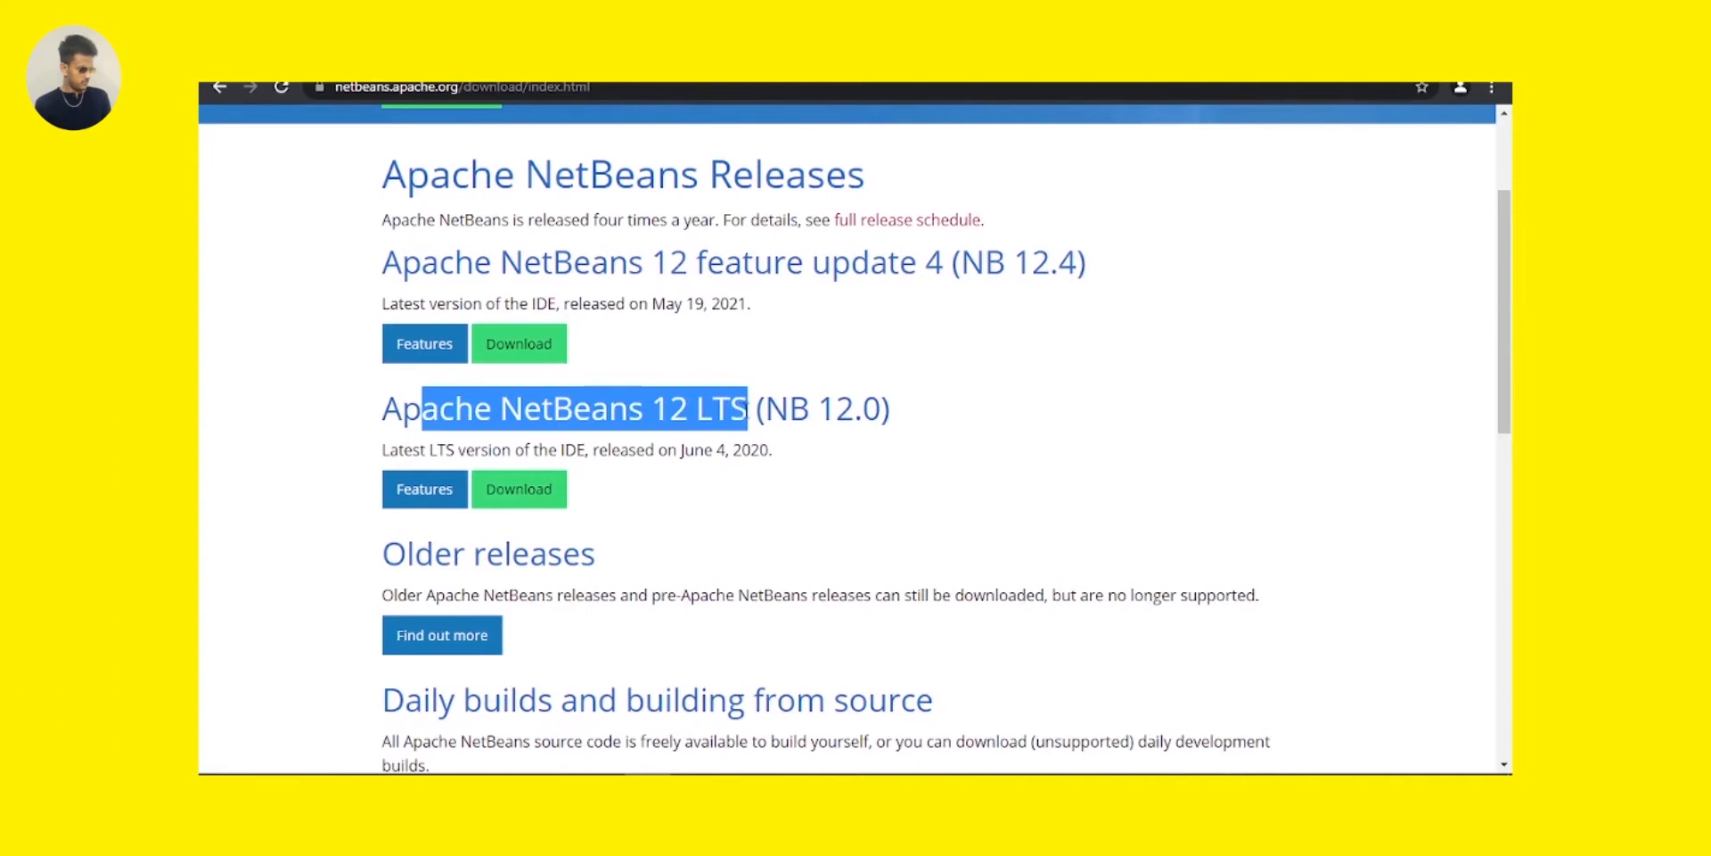
pyautogui.click(488, 438)
pyautogui.moveTo(656, 408); pyautogui.dragTo(770, 409)
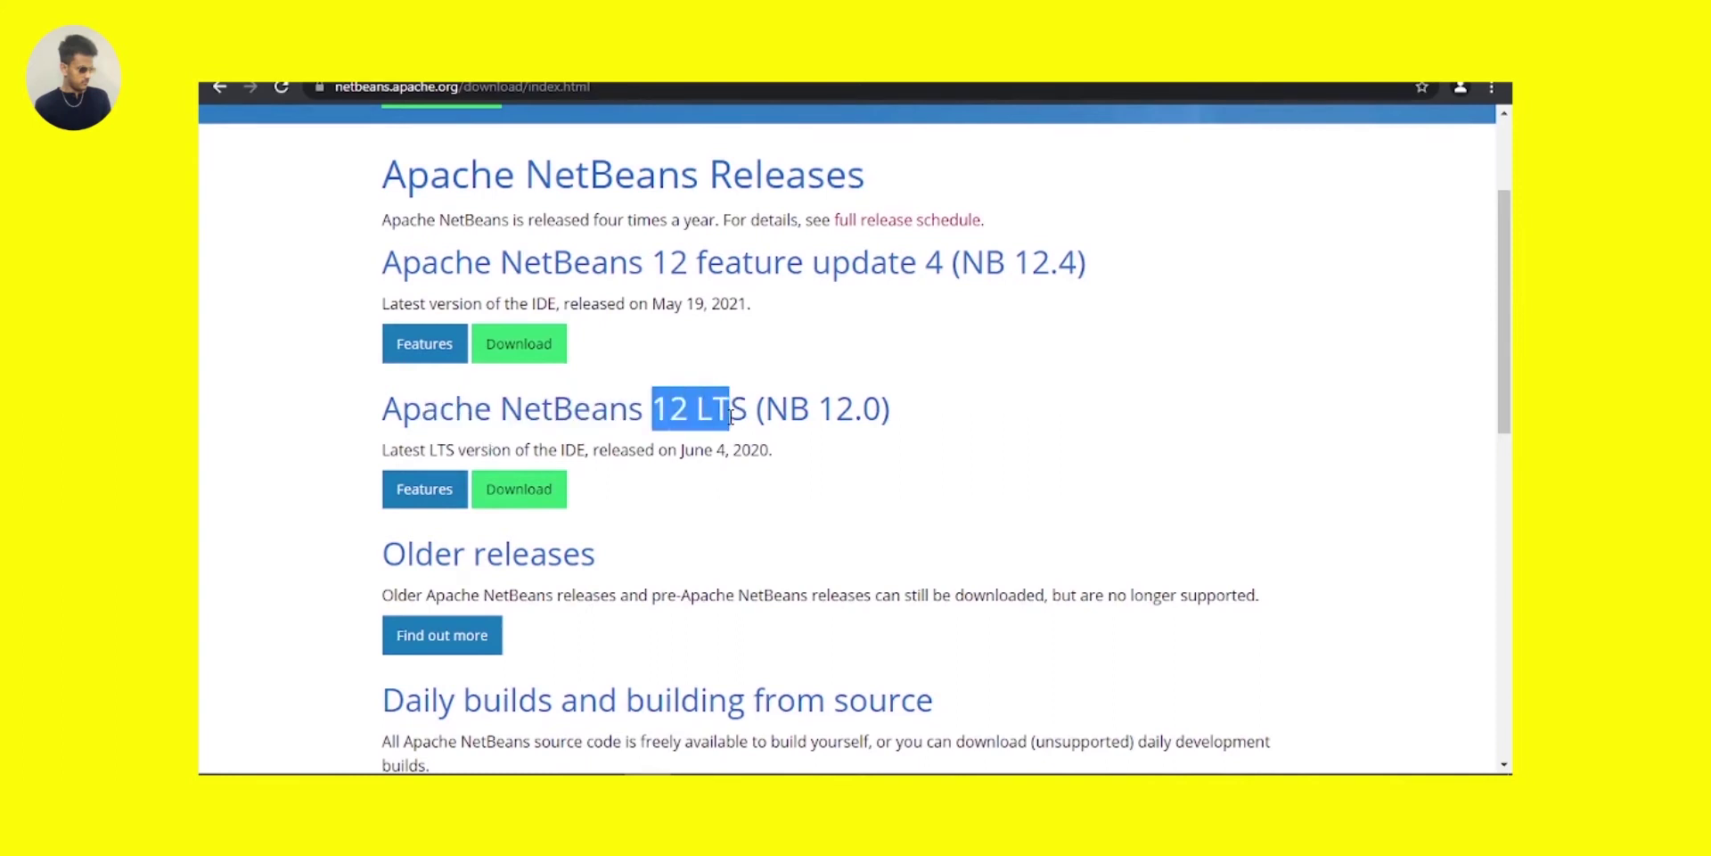
pyautogui.click(675, 449)
pyautogui.scroll(-1, 628, 475)
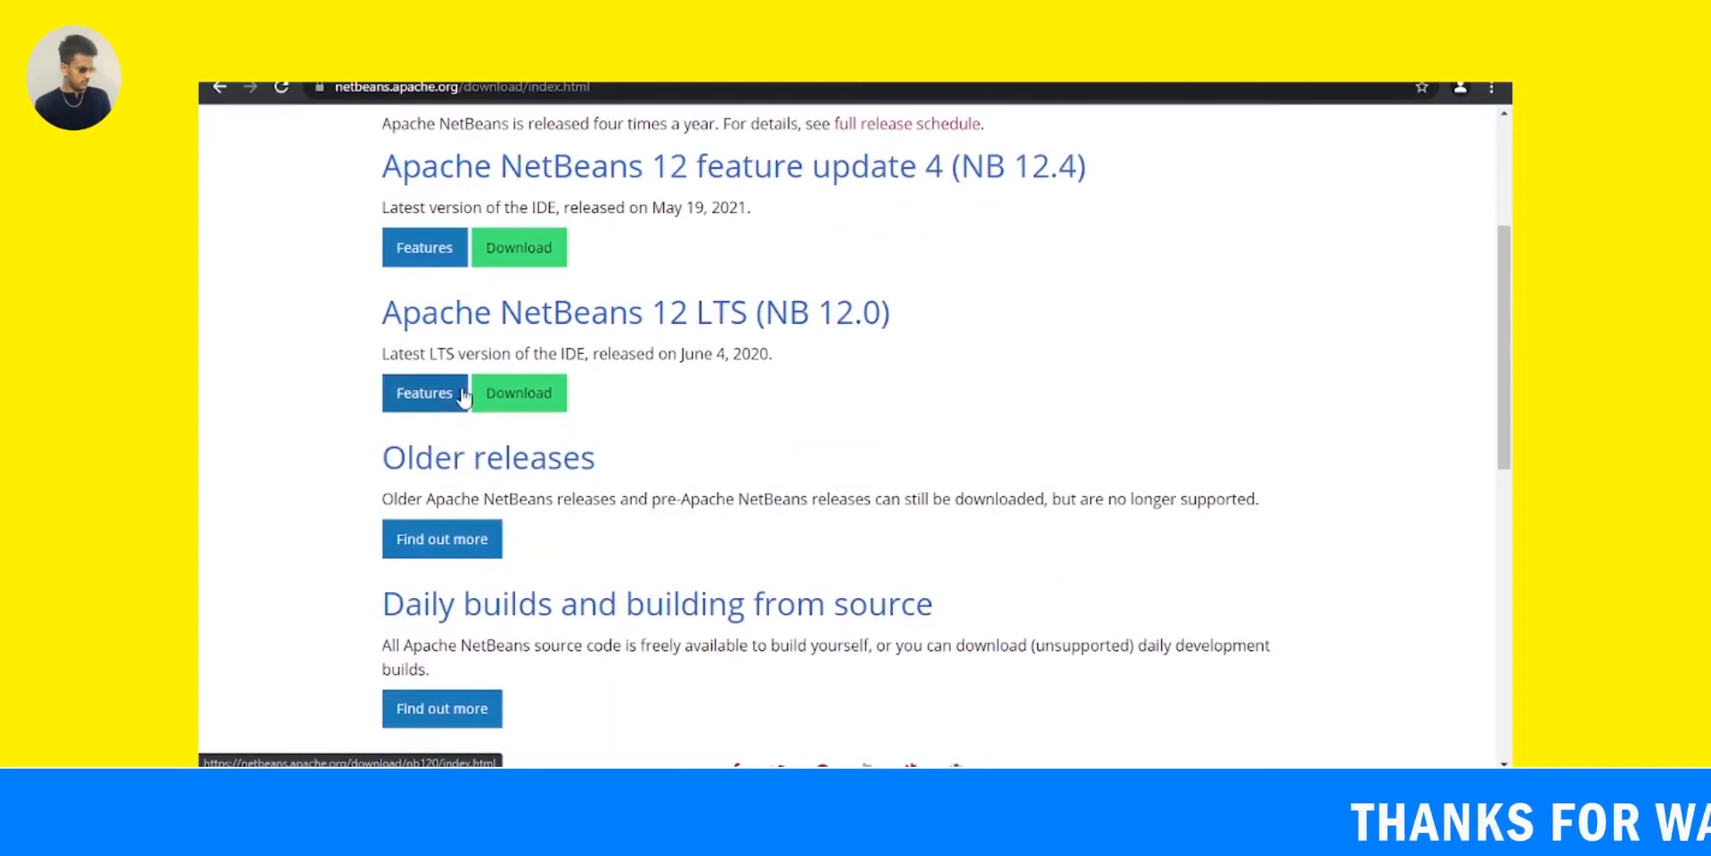
# Look through the NetBeans 12.0 Features page, then return to the releases list and note the LTS release date
pyautogui.click(423, 488)
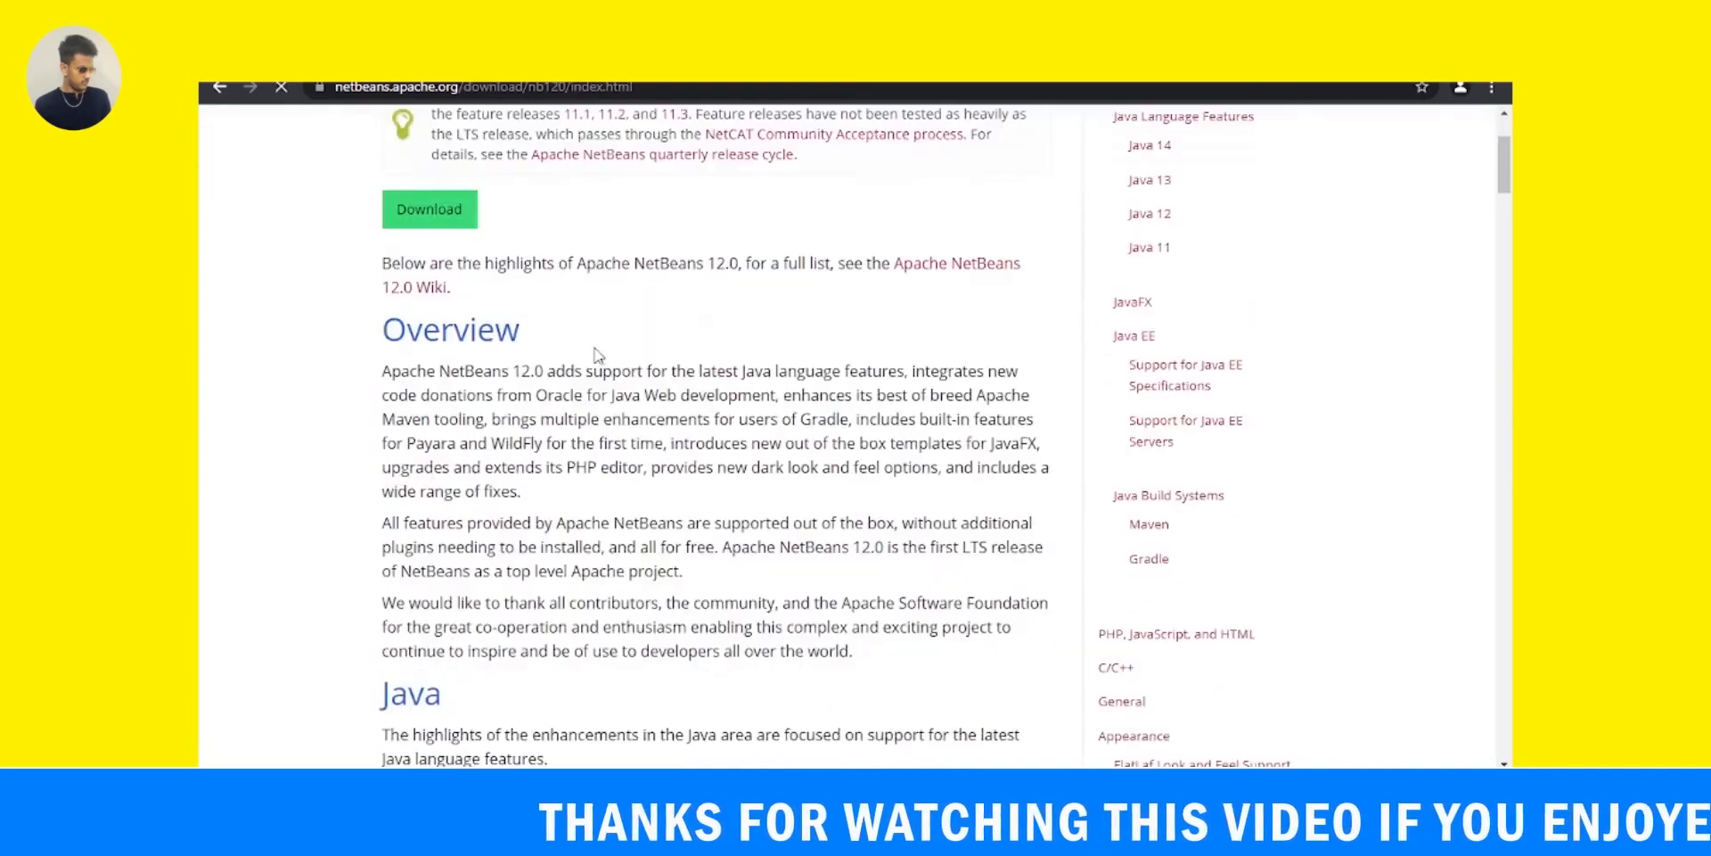
pyautogui.scroll(-3, 536, 468)
pyautogui.scroll(-3, 545, 536)
pyautogui.scroll(-2, 545, 550)
pyautogui.scroll(-4, 546, 549)
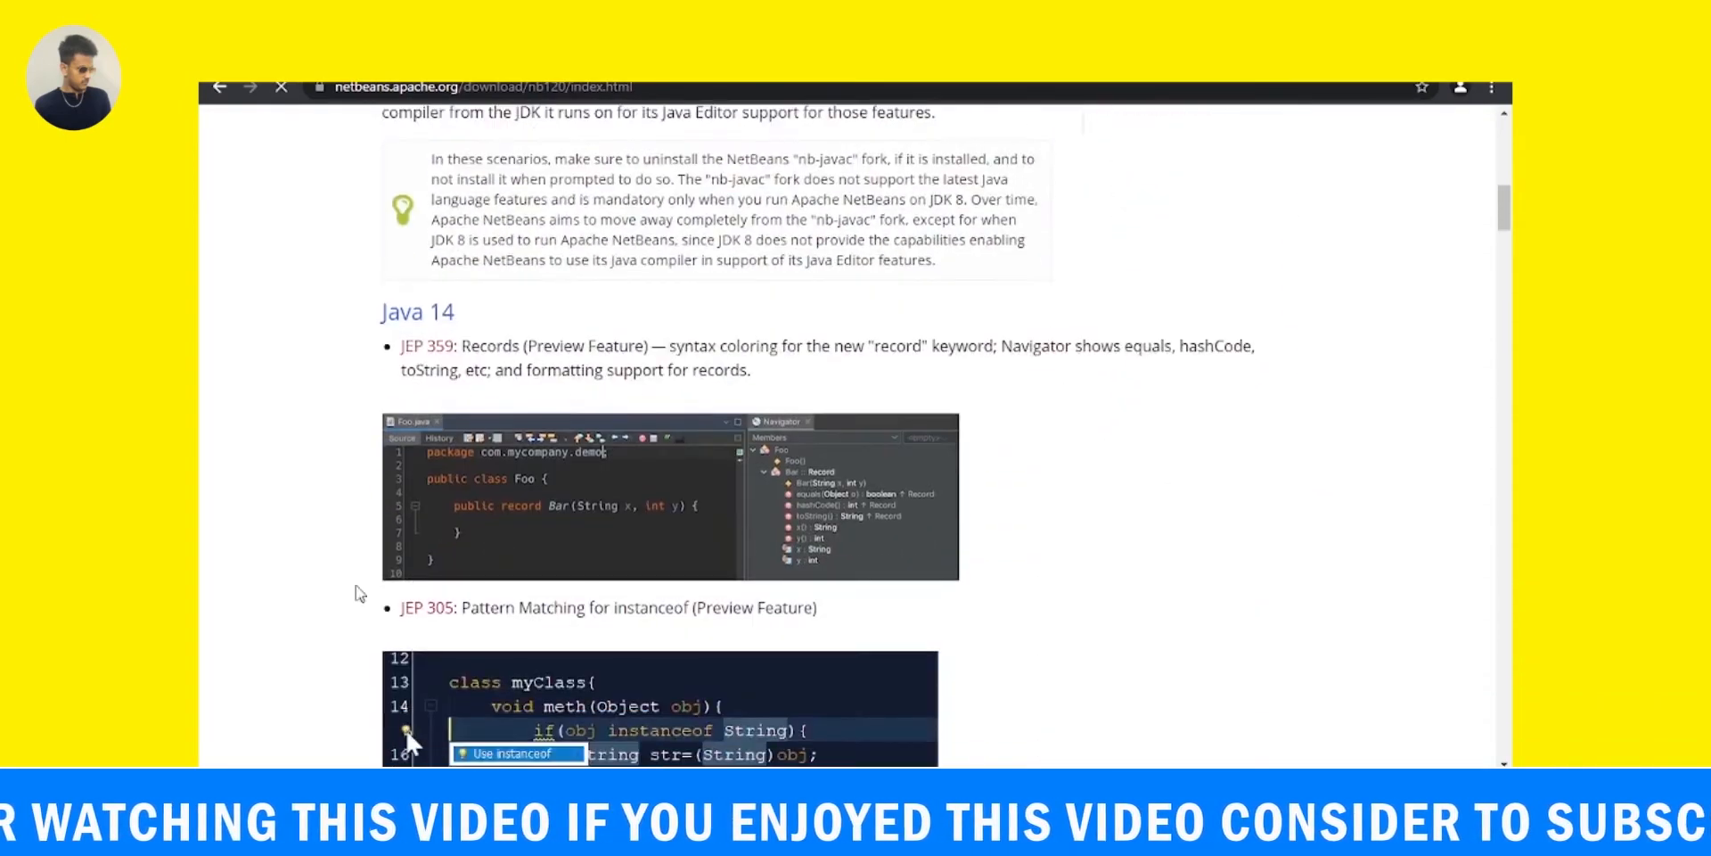
pyautogui.scroll(-3, 628, 469)
pyautogui.scroll(-3, 649, 466)
pyautogui.scroll(-3, 649, 465)
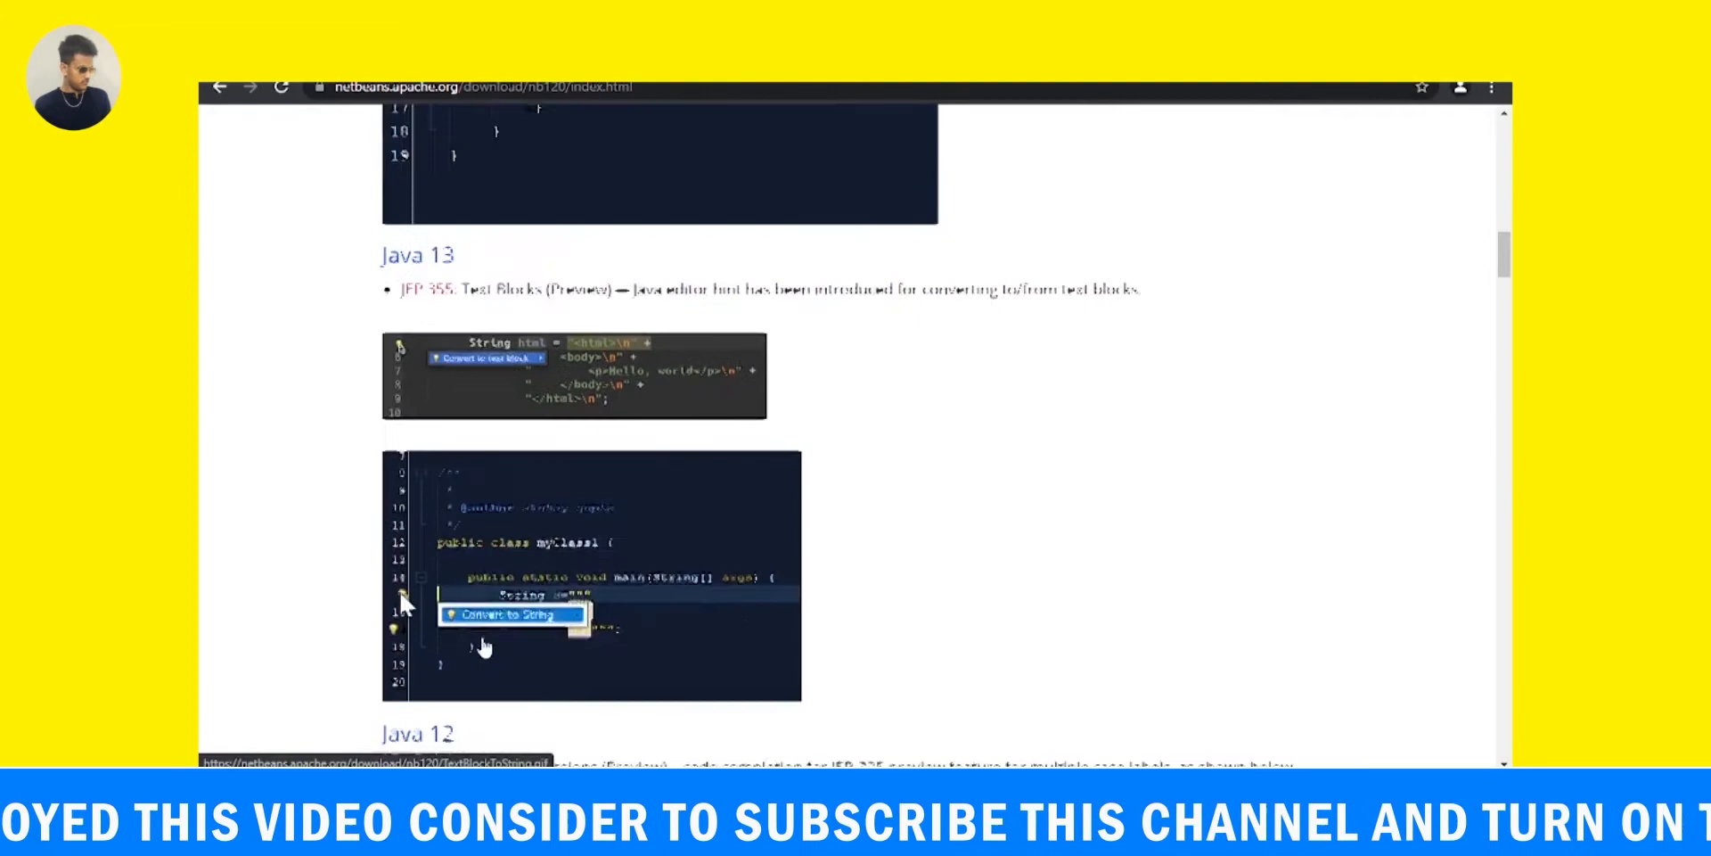
pyautogui.scroll(-3, 582, 405)
pyautogui.scroll(-3, 582, 405)
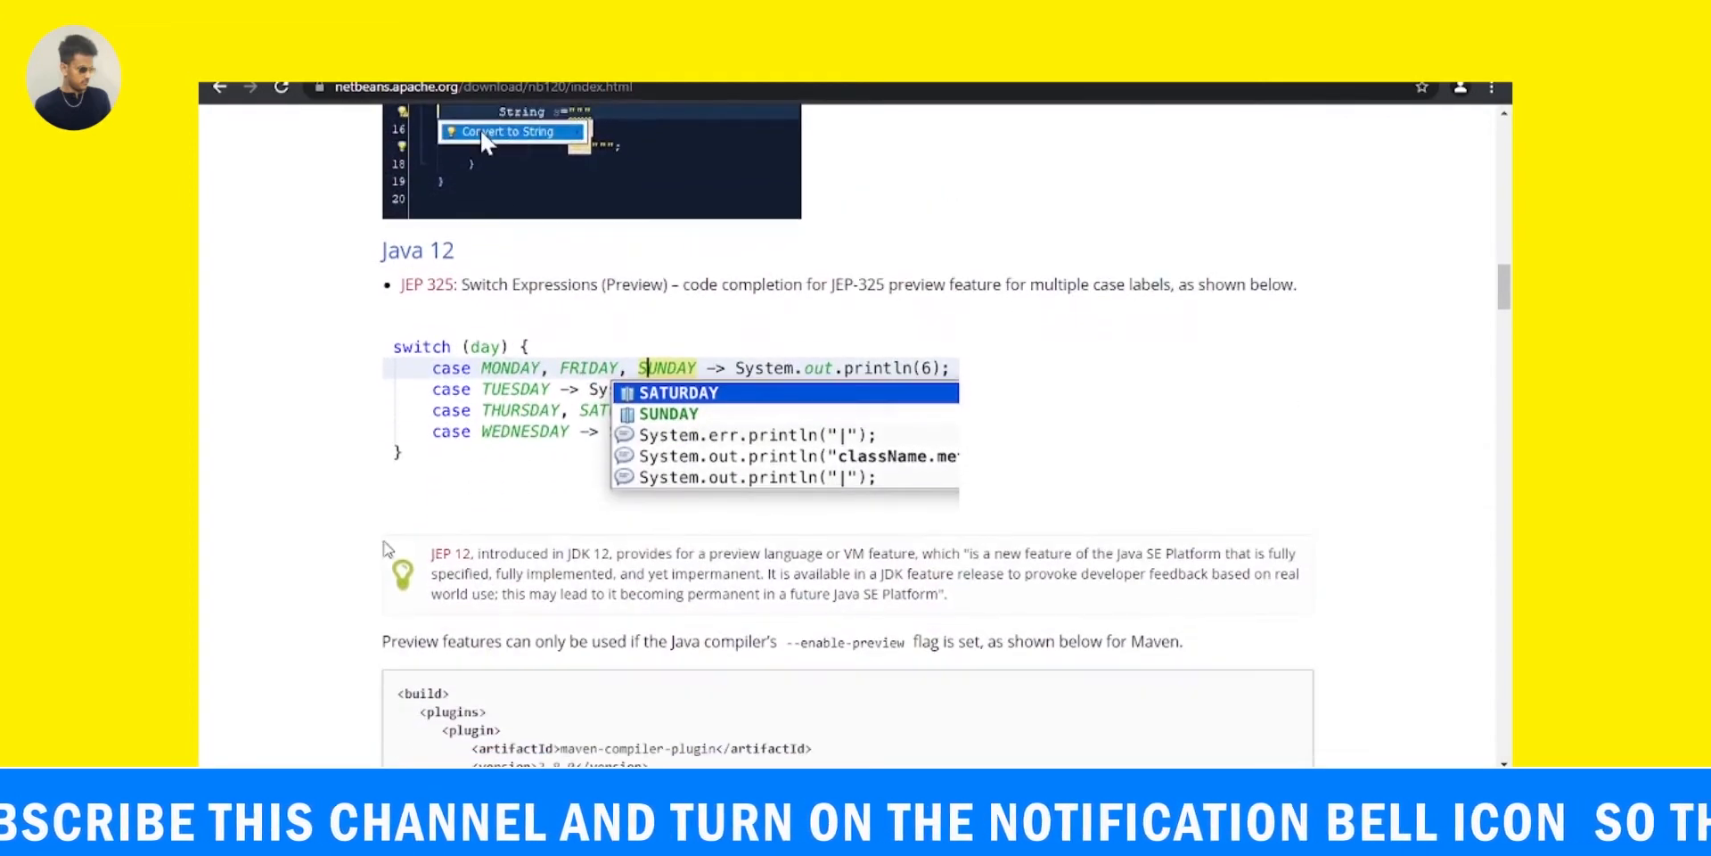
pyautogui.click(219, 88)
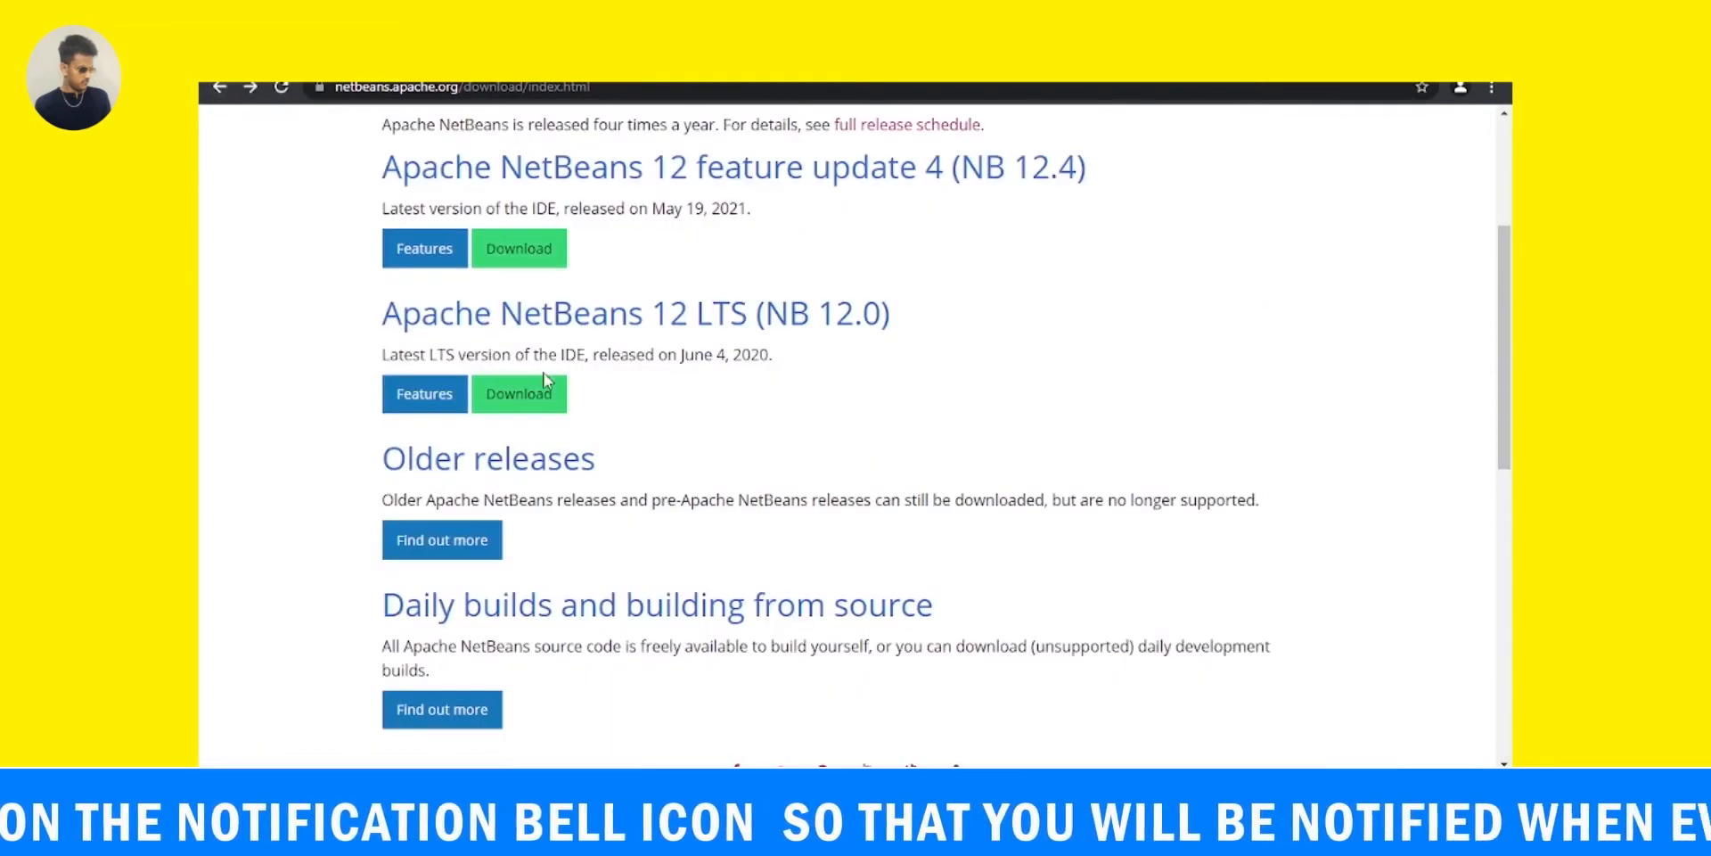
pyautogui.moveTo(446, 317); pyautogui.dragTo(675, 313)
pyautogui.doubleClick(695, 355)
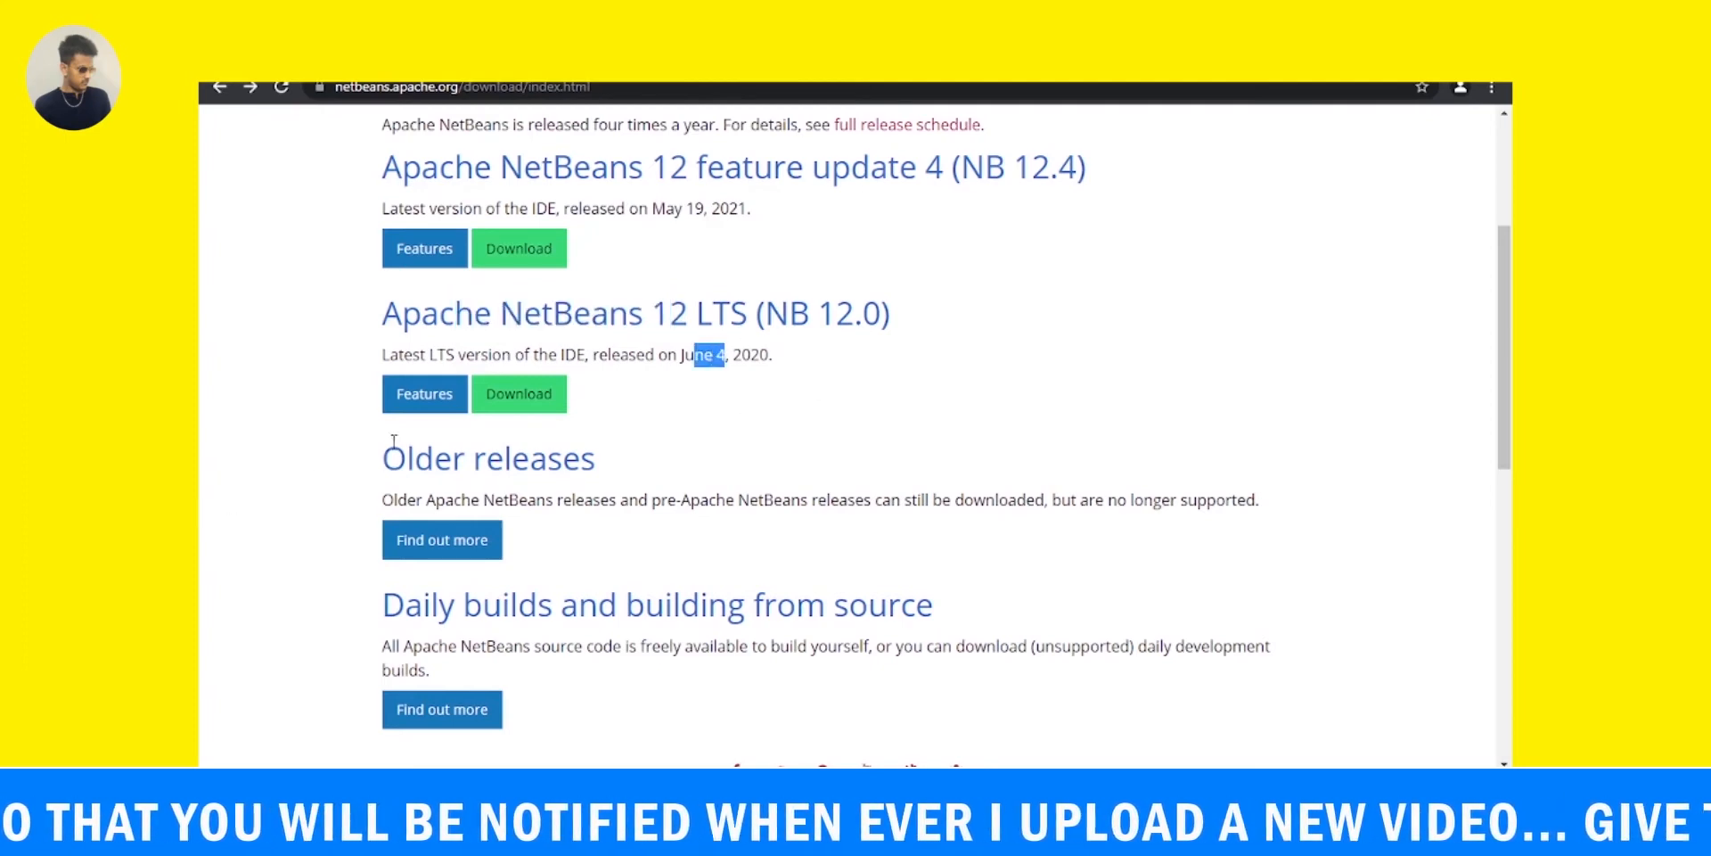
# From the NB 12.0 download page, start downloading netbeans-12.0-bin.zip via the suggested Apache mirror
pyautogui.click(519, 393)
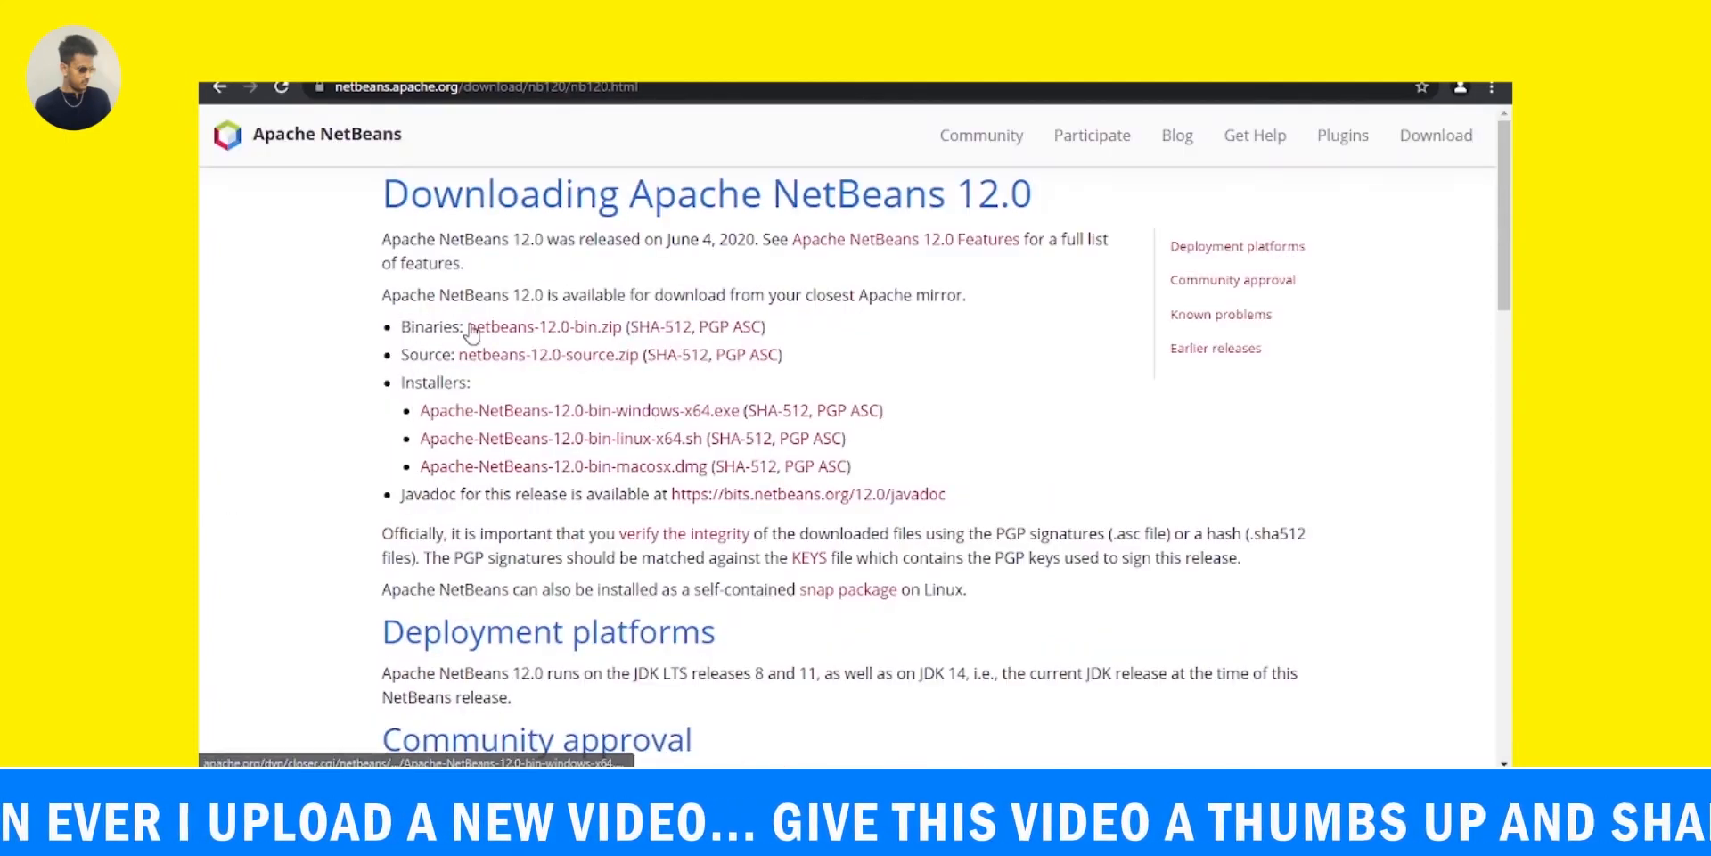
pyautogui.moveTo(401, 326); pyautogui.dragTo(421, 327)
pyautogui.moveTo(402, 383); pyautogui.dragTo(438, 385)
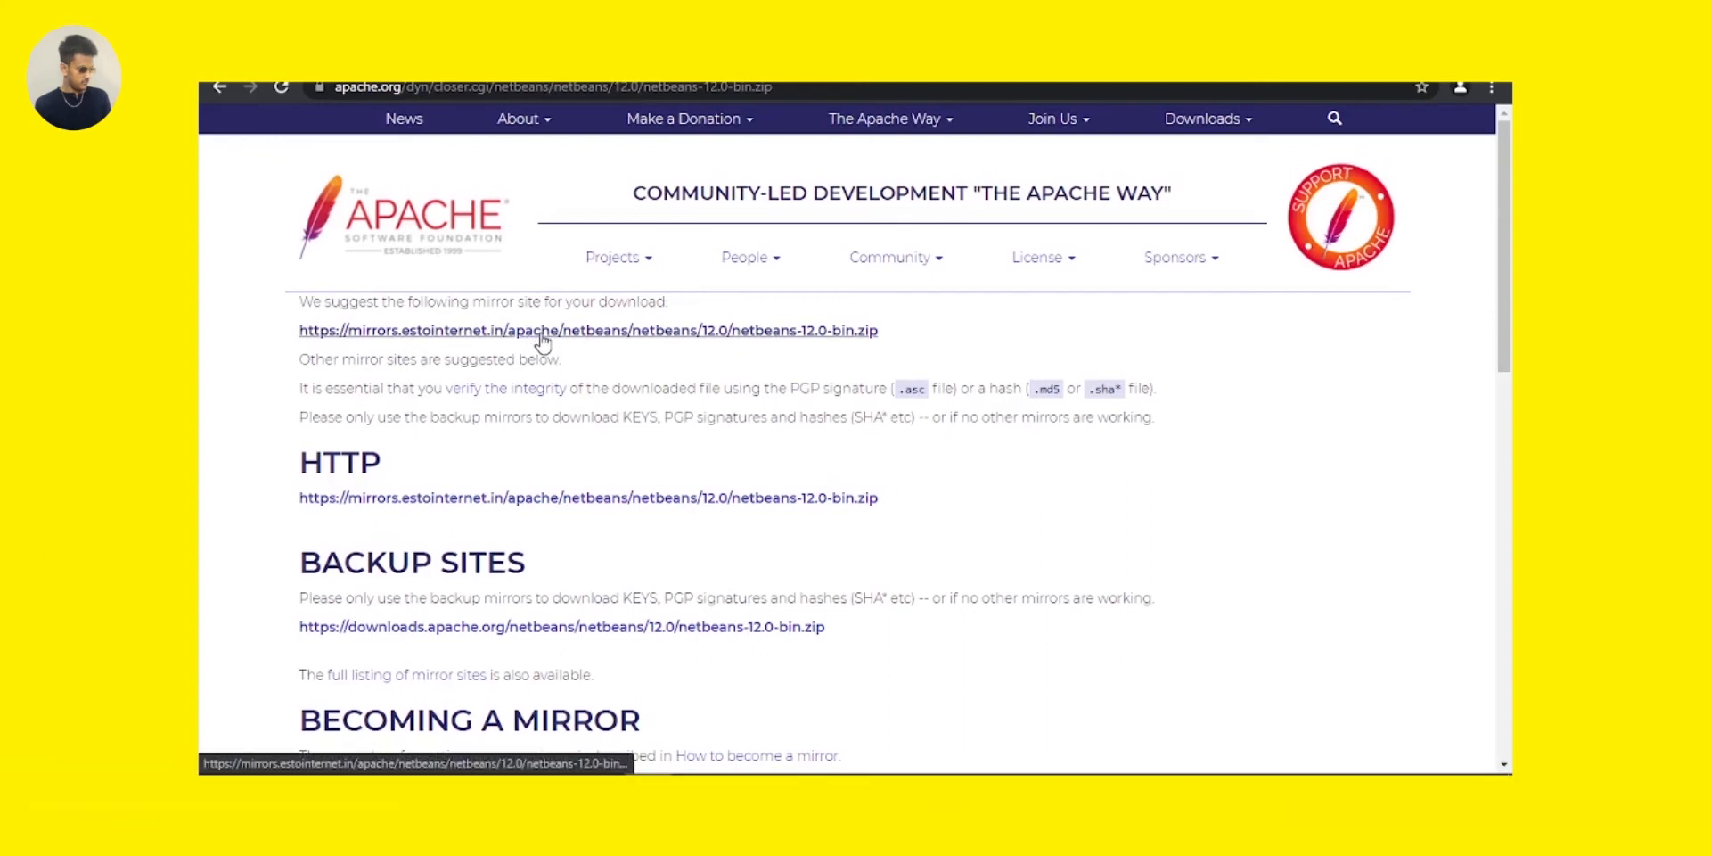
pyautogui.click(728, 332)
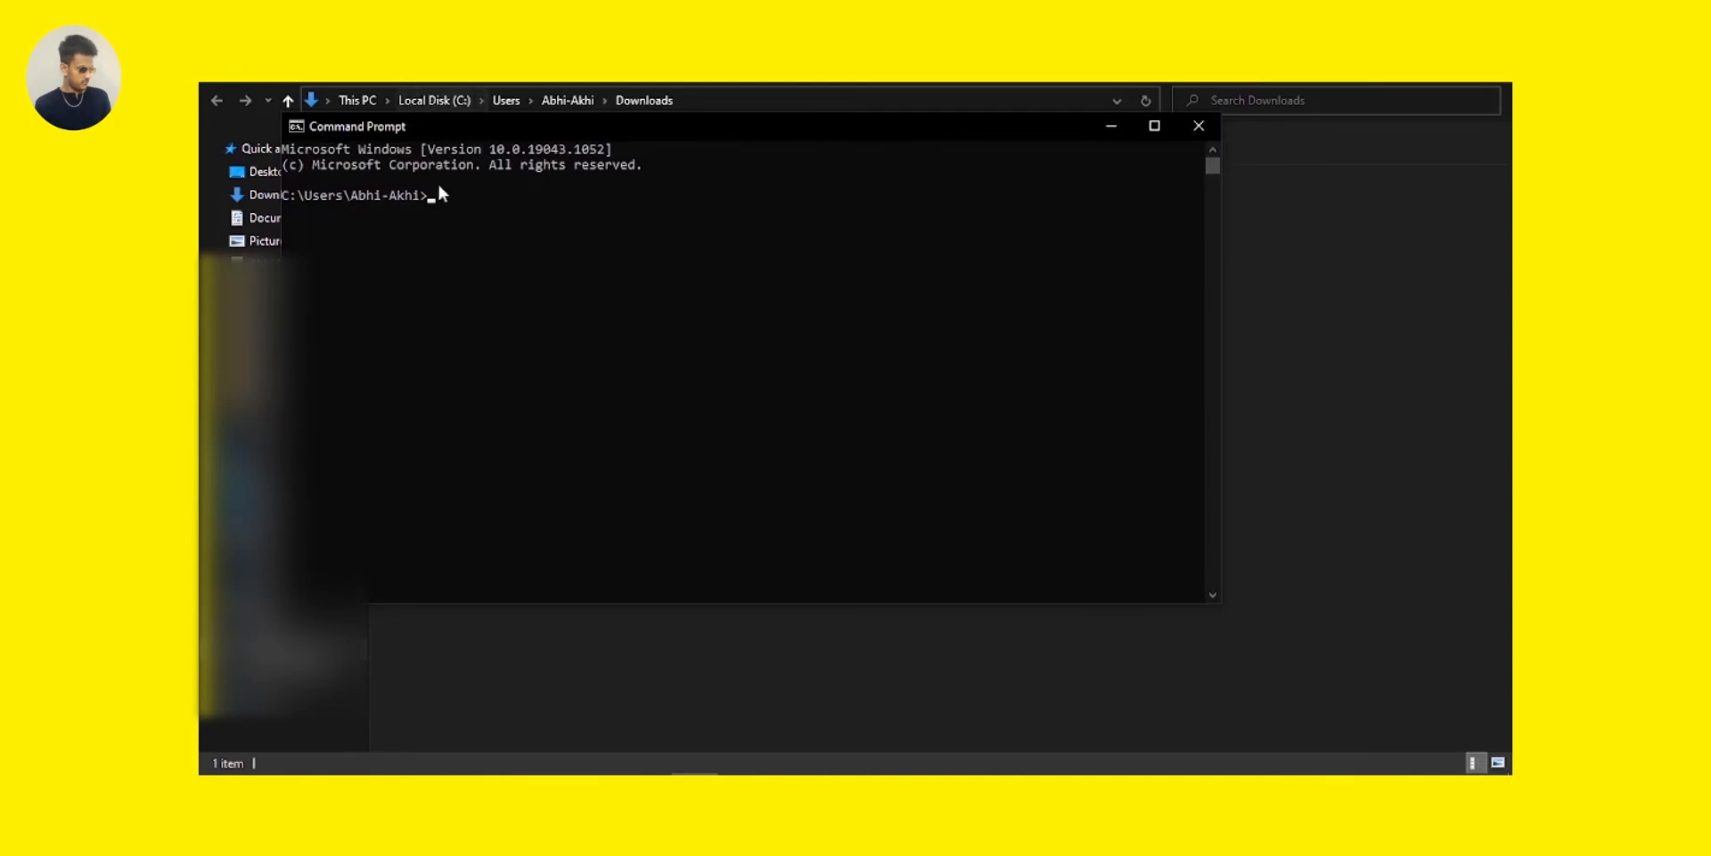
pyautogui.write('java')
pyautogui.write(' --version')
# Run java --version to confirm Java 16.0.1 is installed, then close the Command Prompt
pyautogui.press('Return')
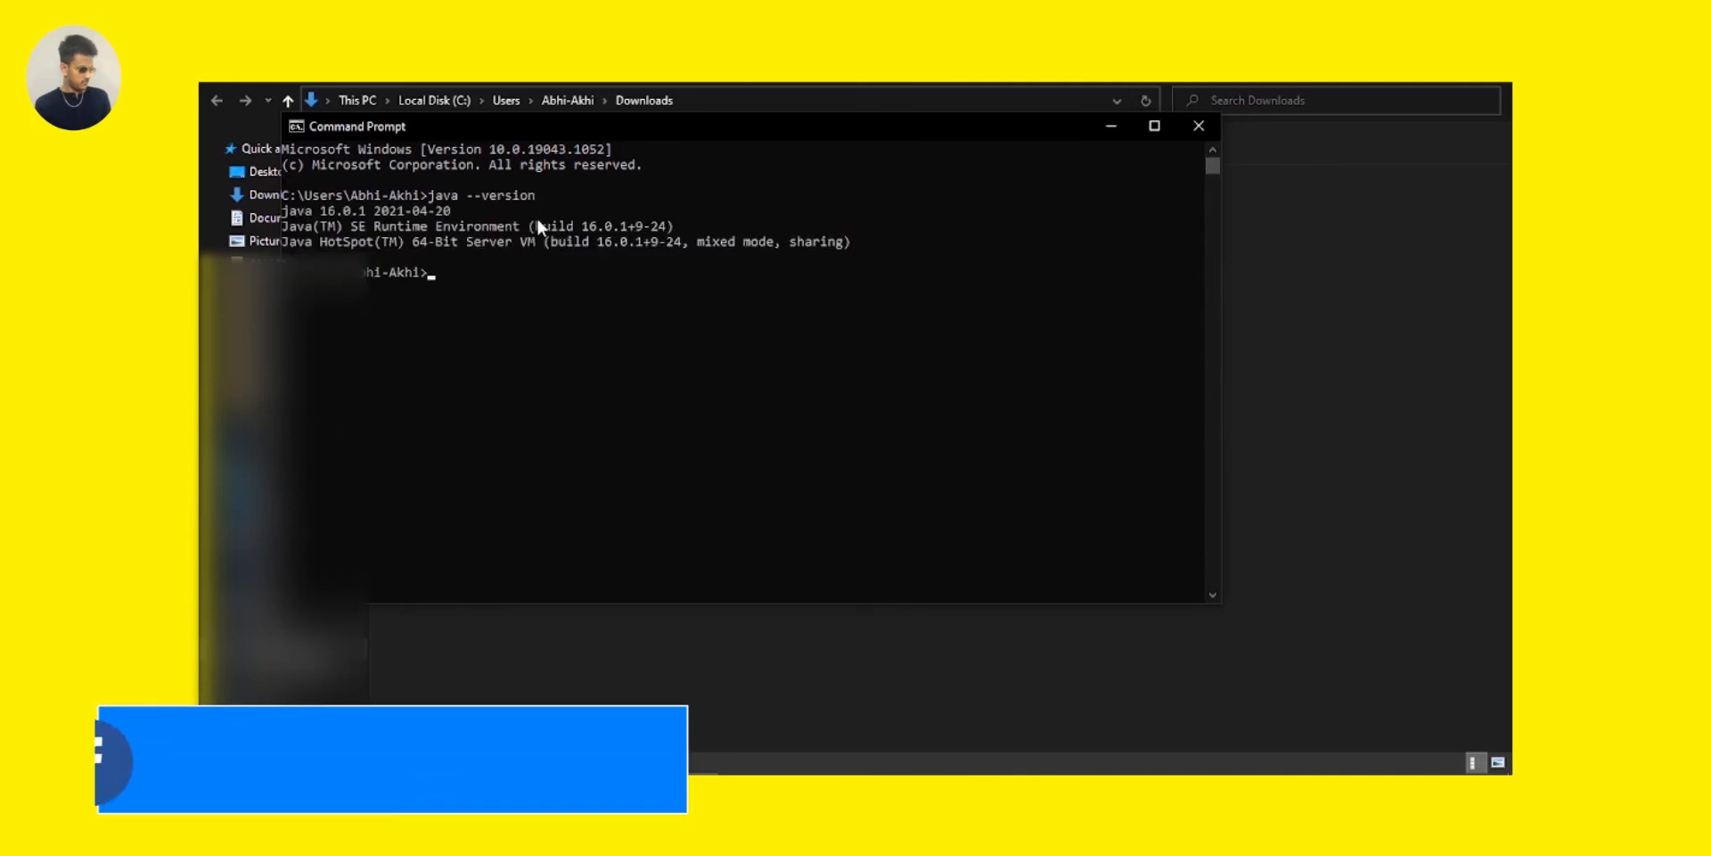
pyautogui.moveTo(297, 227); pyautogui.dragTo(371, 220)
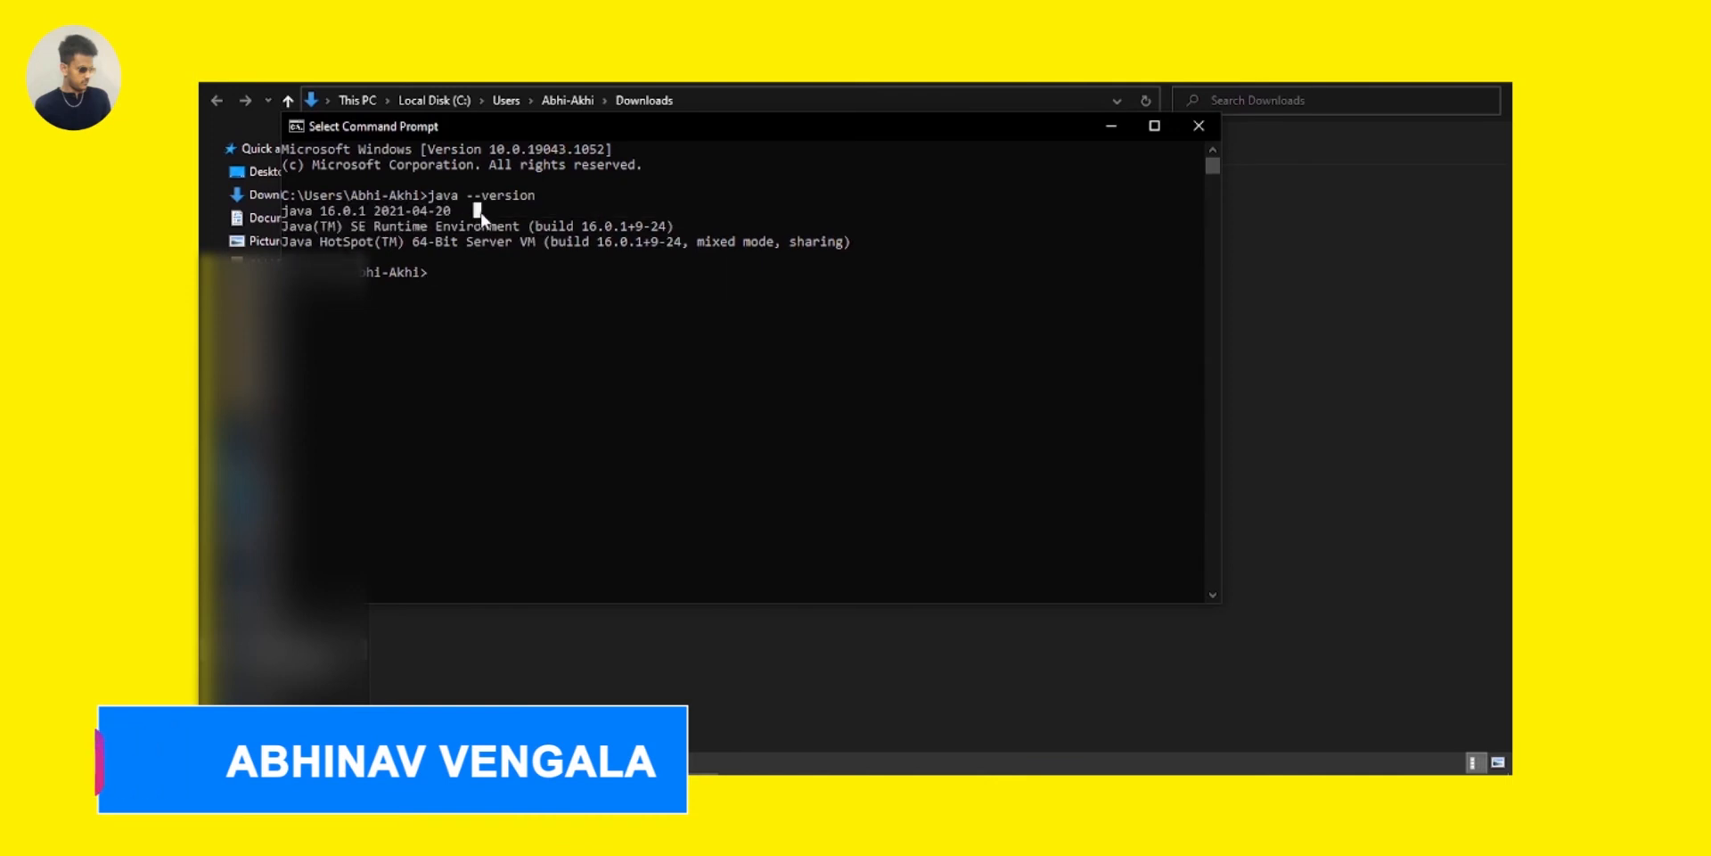
pyautogui.moveTo(285, 211); pyautogui.dragTo(374, 230)
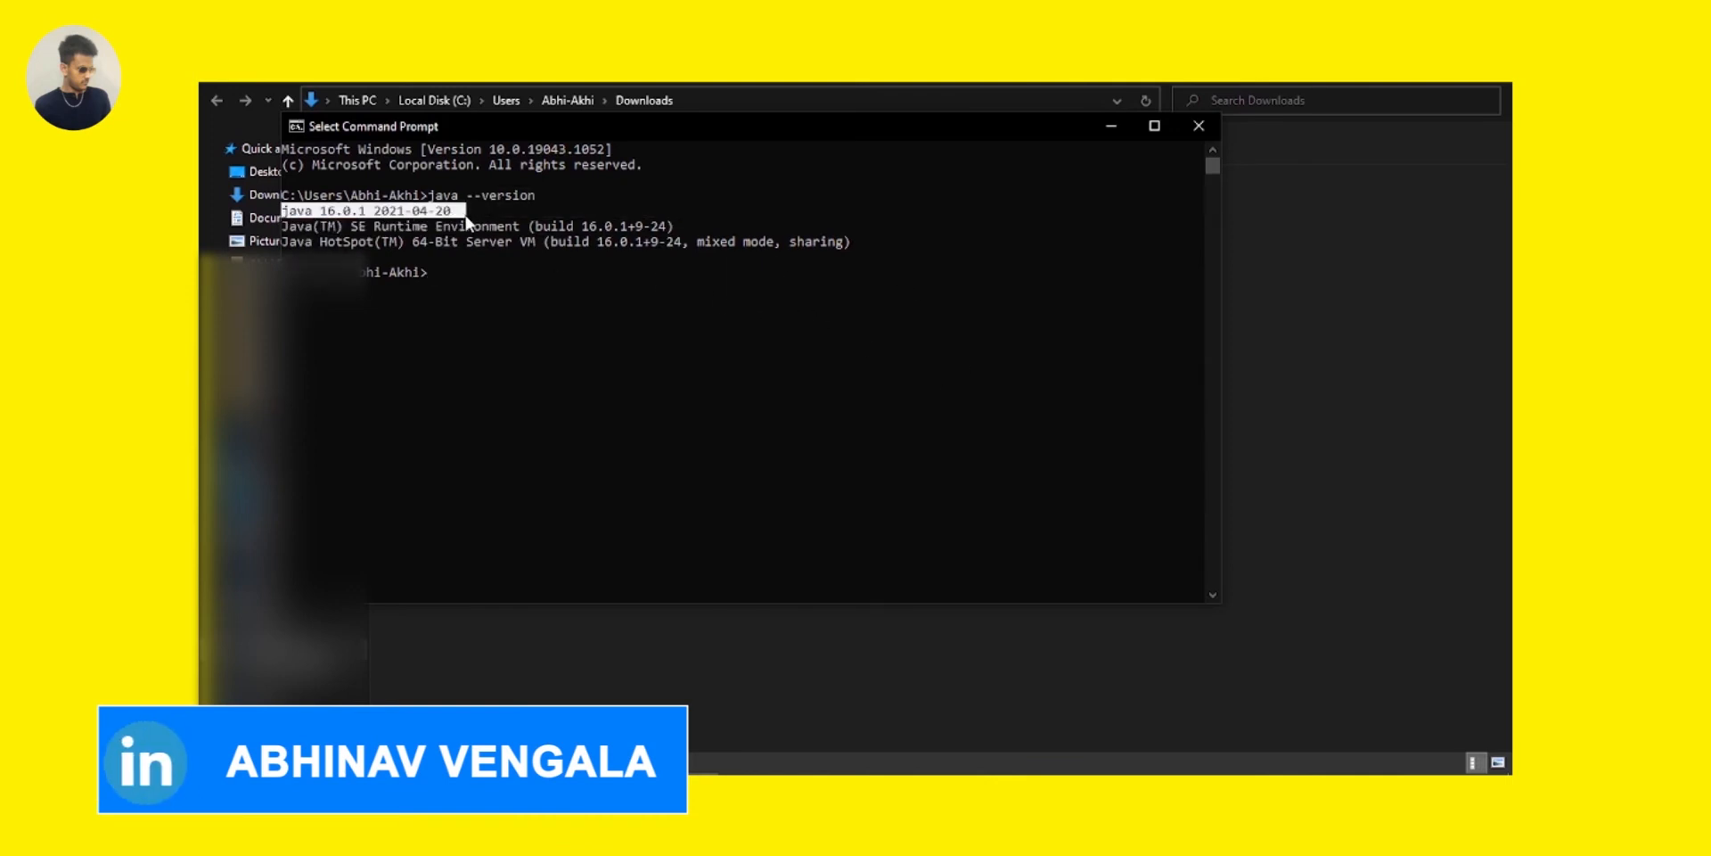
pyautogui.click(533, 227)
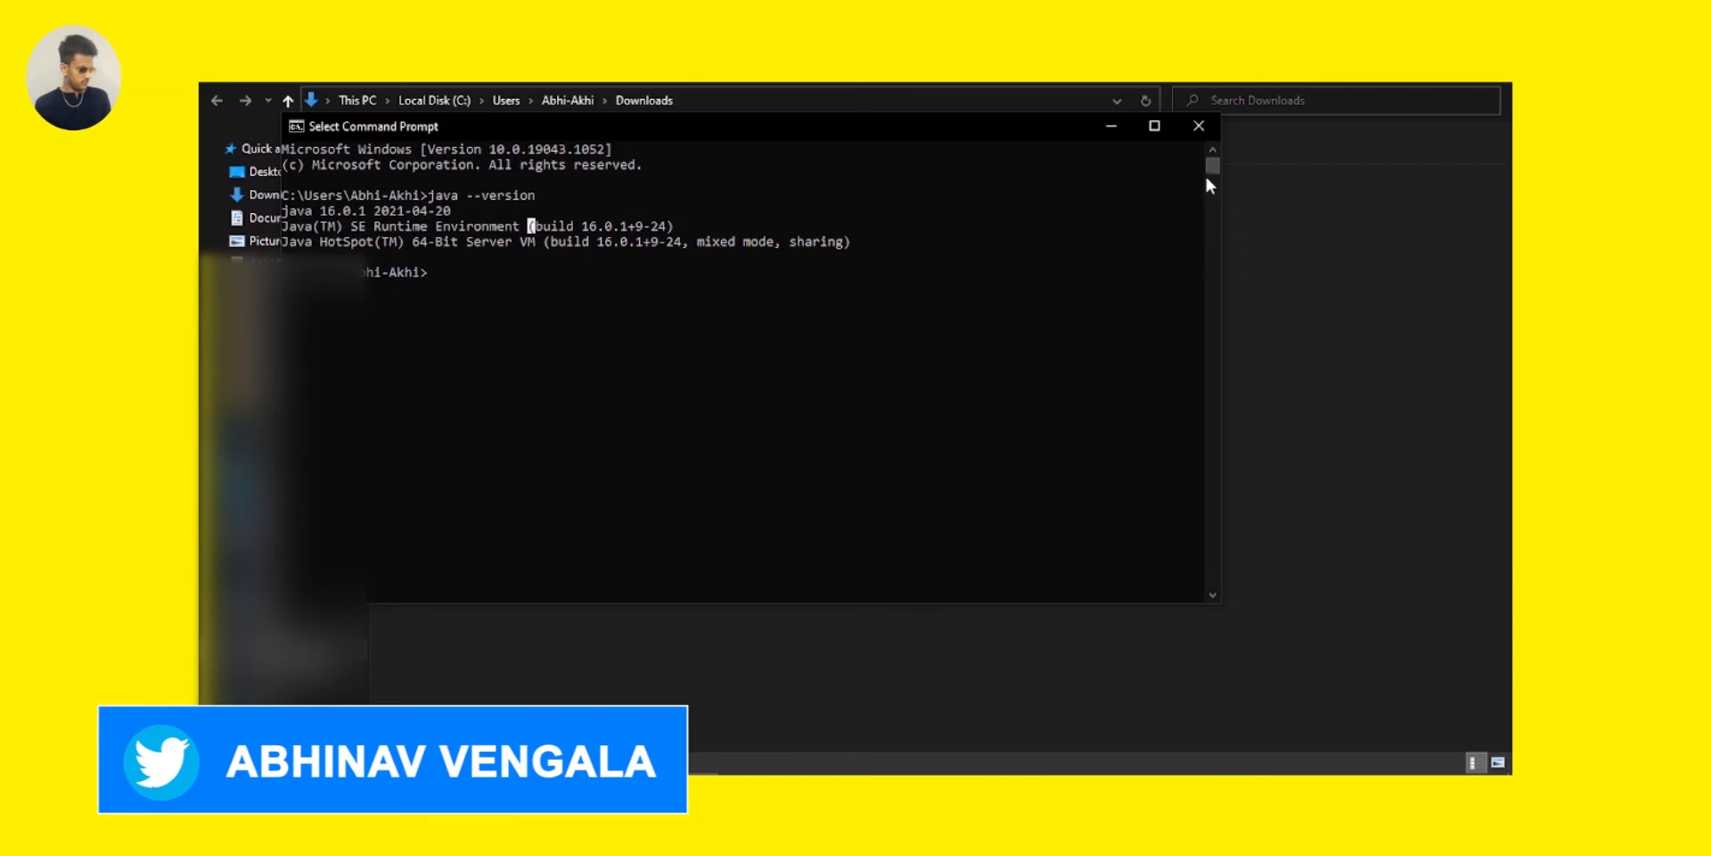
pyautogui.click(1199, 125)
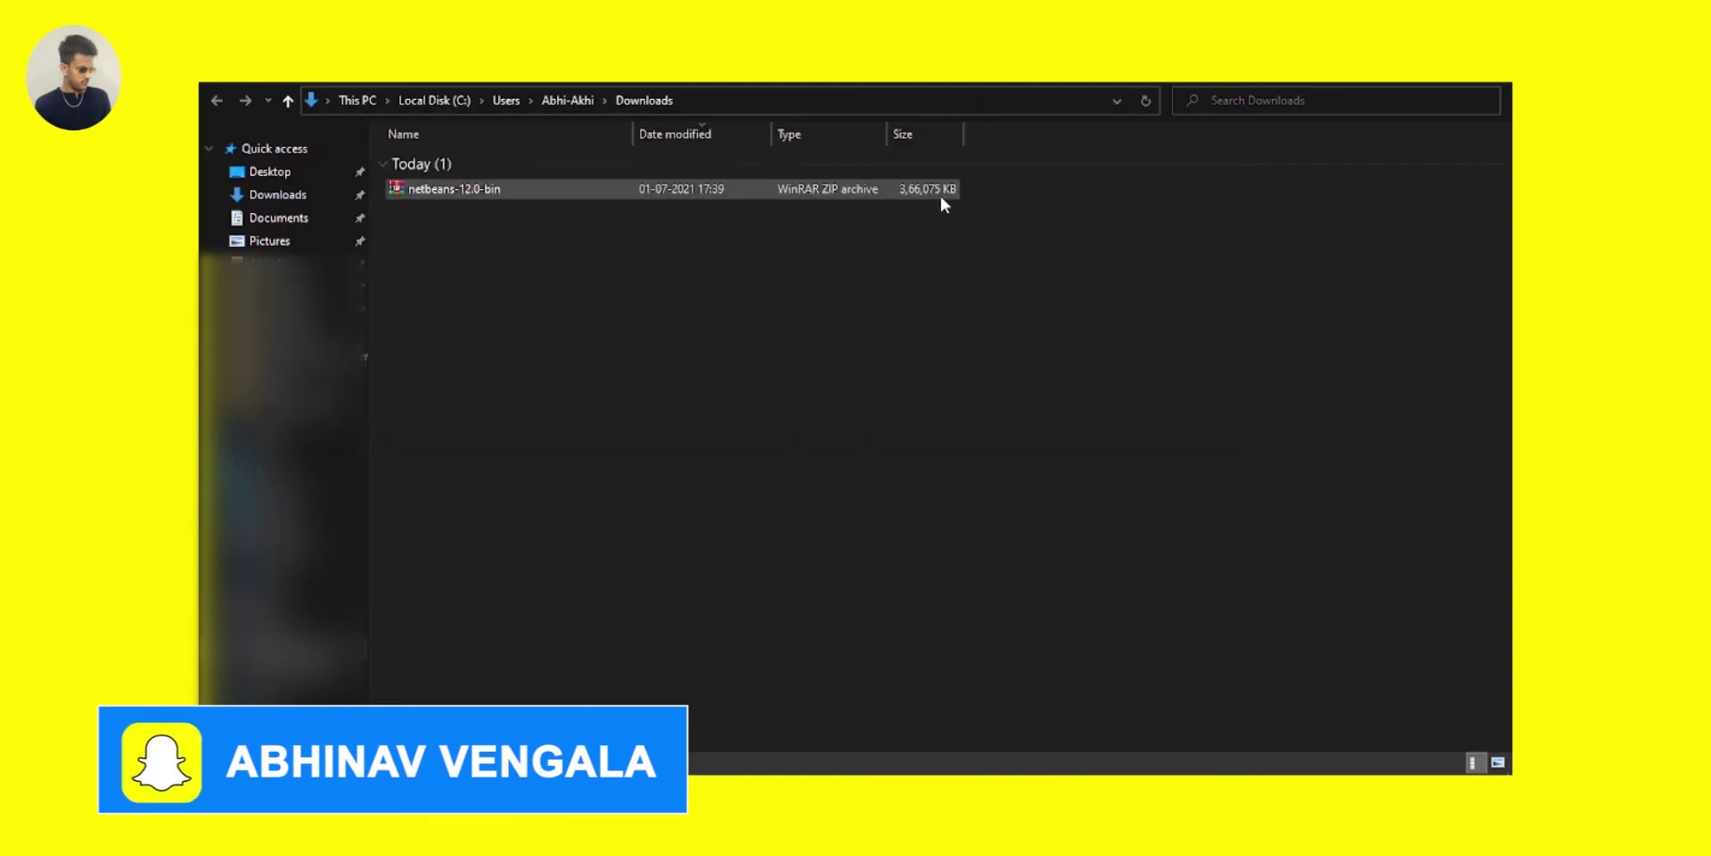
# Extract the zip with WinRAR into a netbeans-12.0-bin folder and paste that folder onto the C drive
pyautogui.rightClick(489, 189)
pyautogui.click(580, 286)
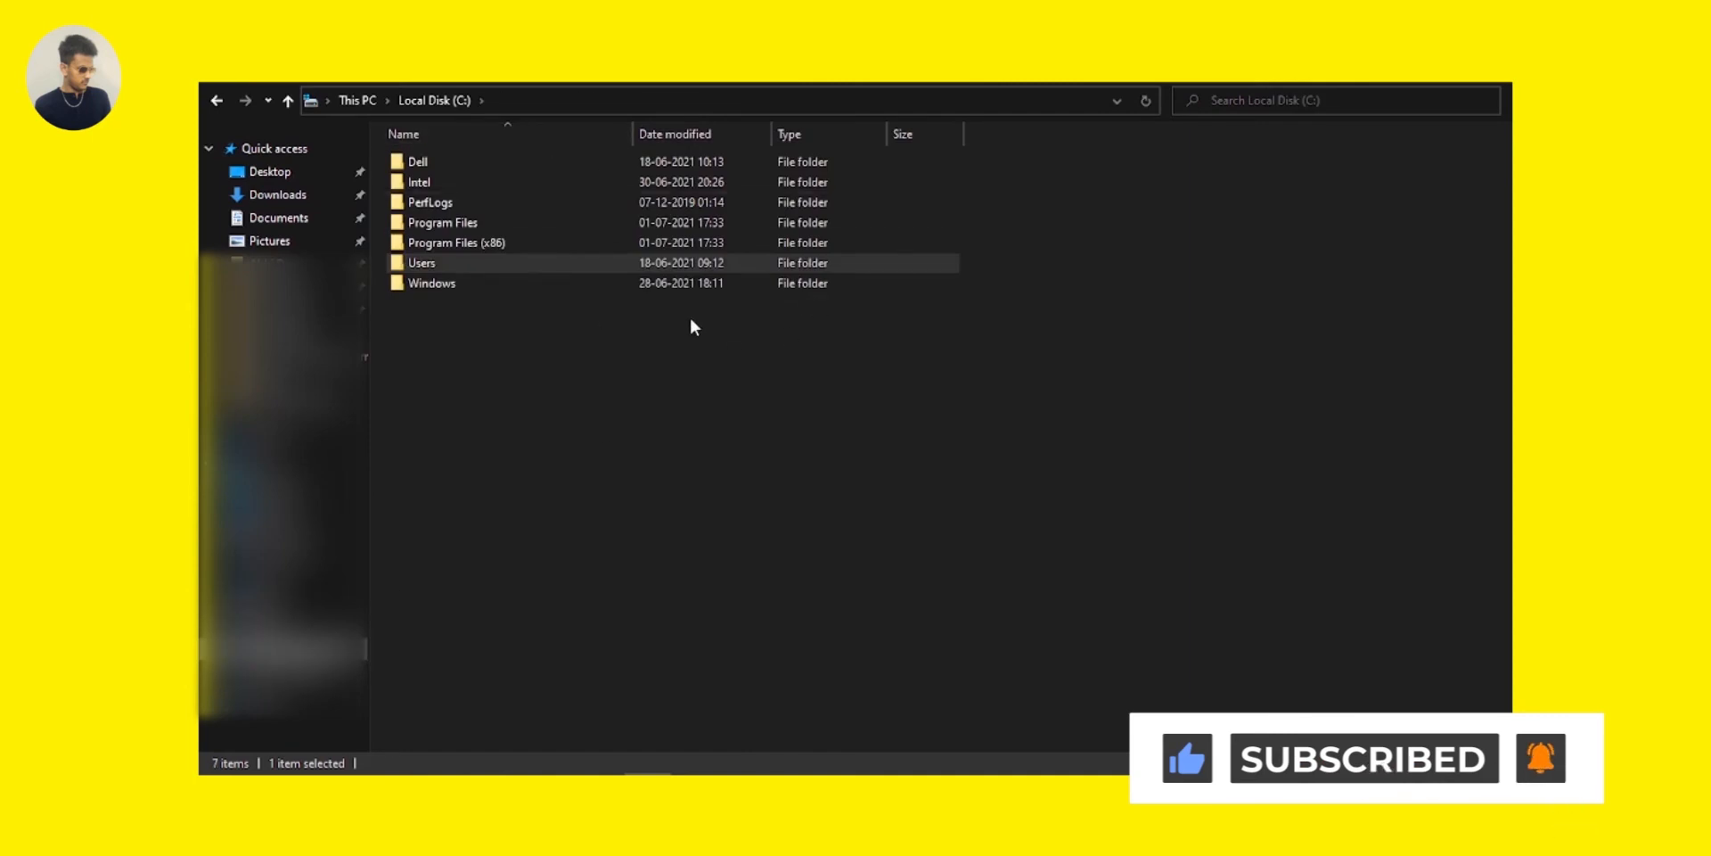
pyautogui.hotkey('ctrl', 'v')
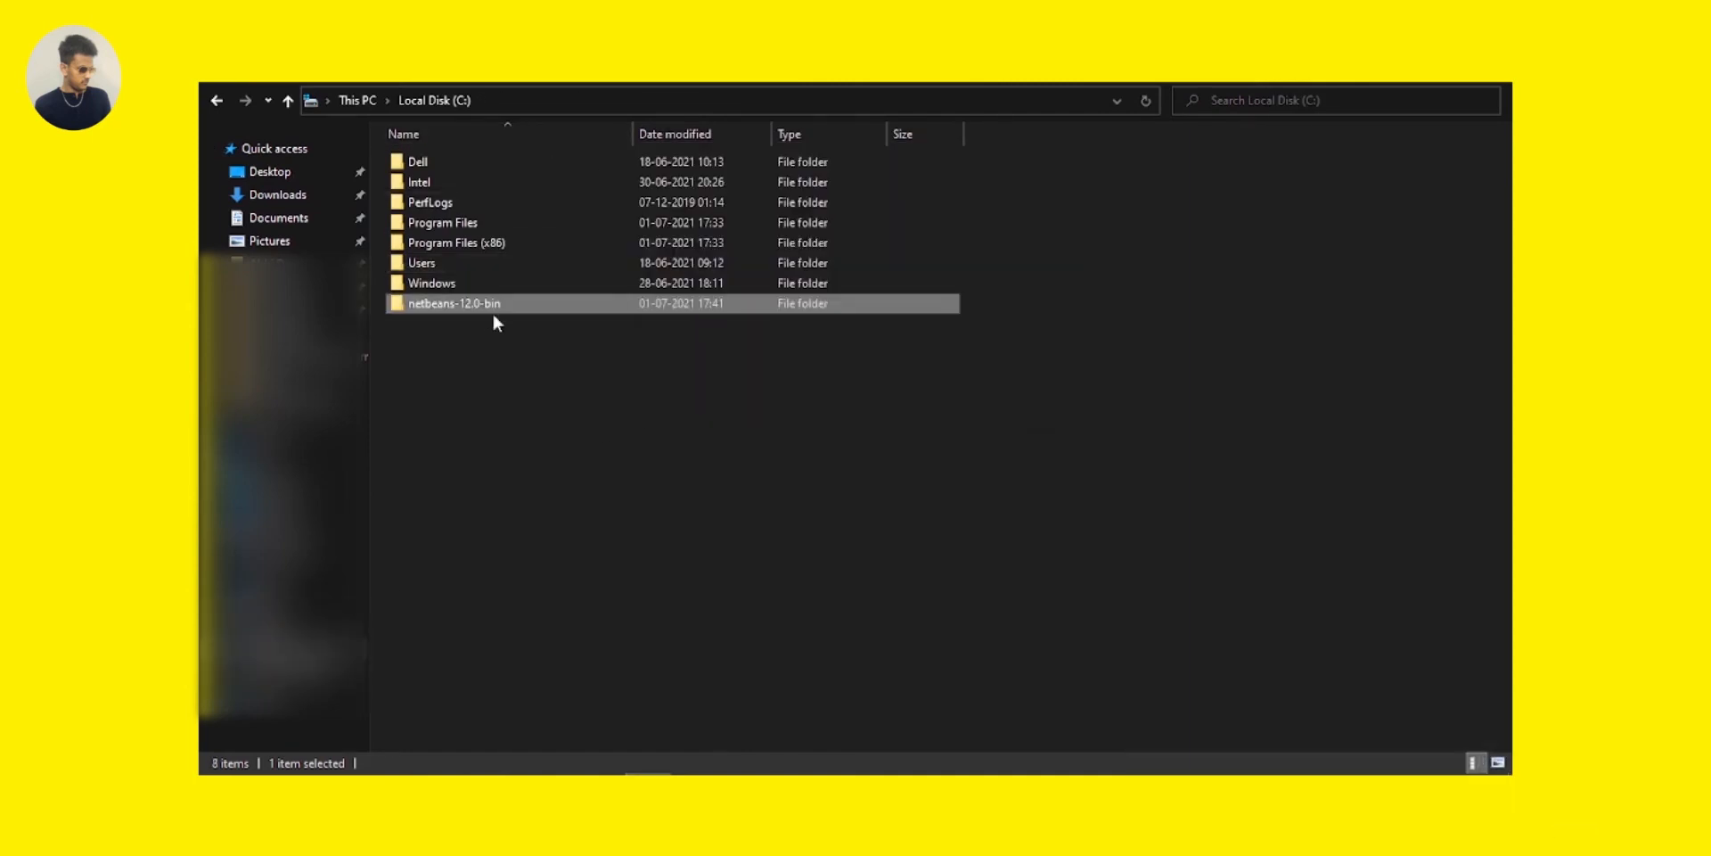
# Go into netbeans-12.0-bin\netbeans\bin and launch netbeans64
pyautogui.doubleClick(470, 310)
pyautogui.doubleClick(431, 162)
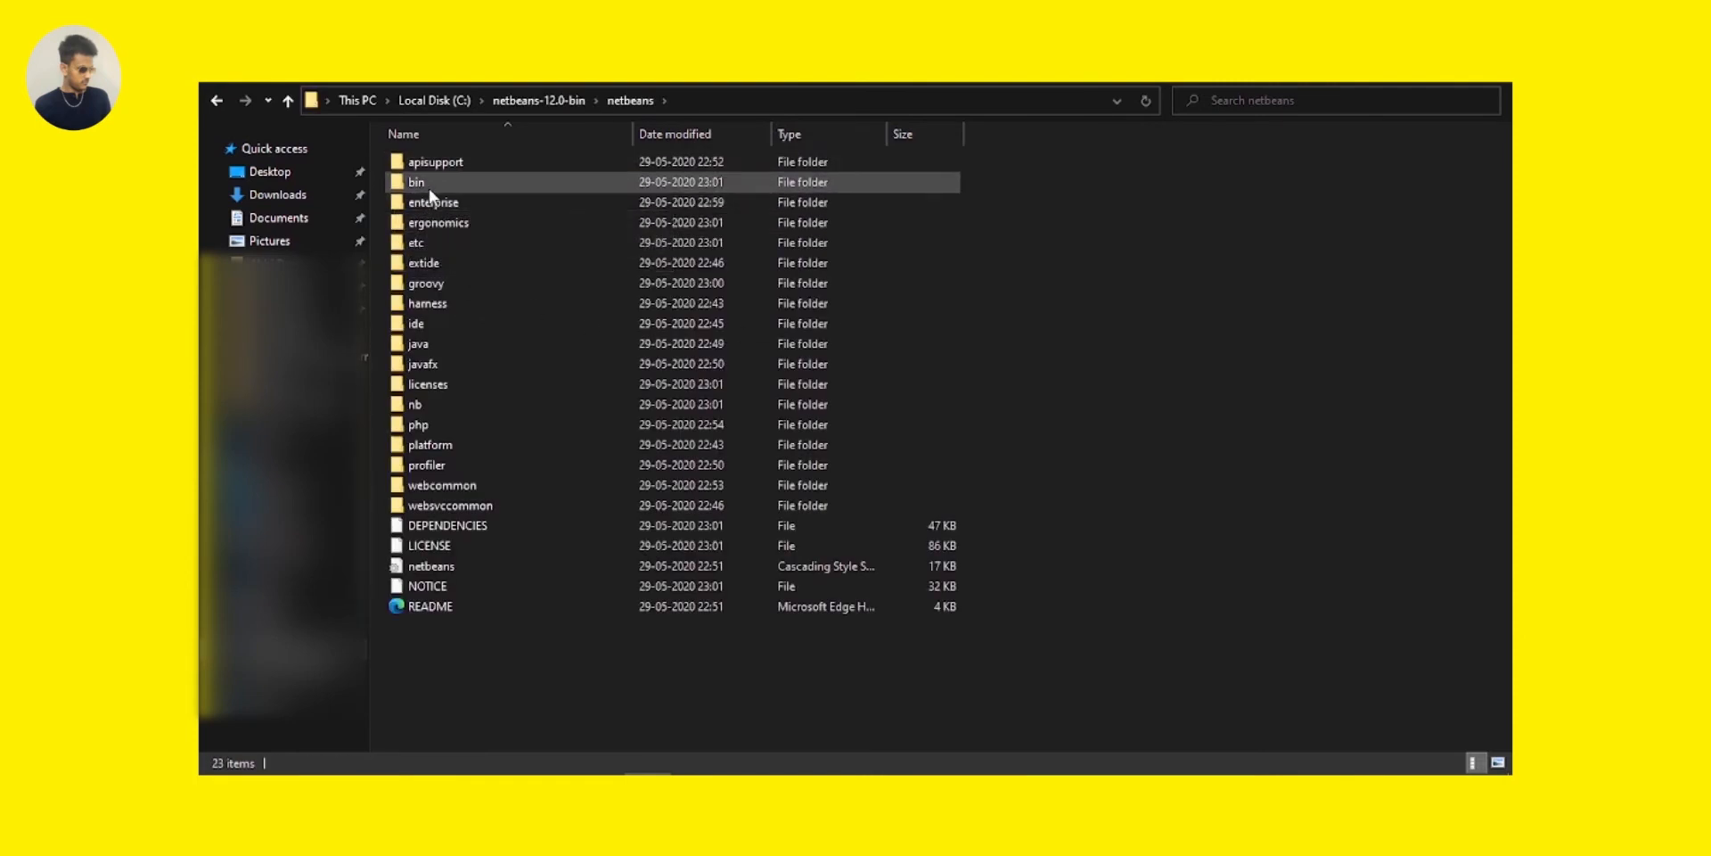
pyautogui.doubleClick(418, 182)
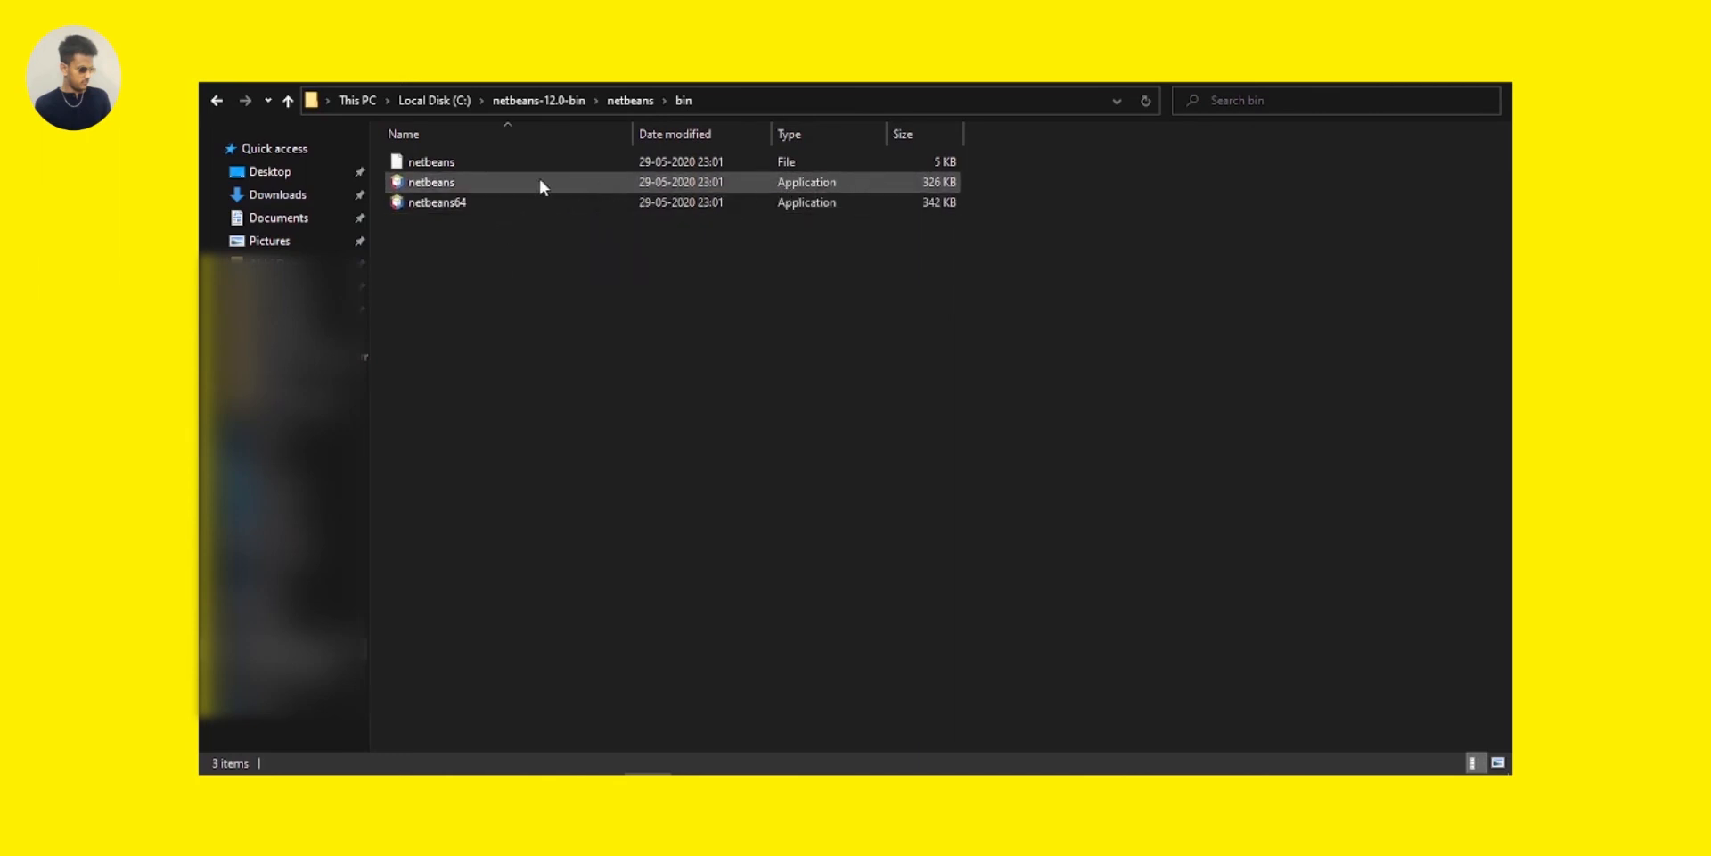
pyautogui.doubleClick(476, 202)
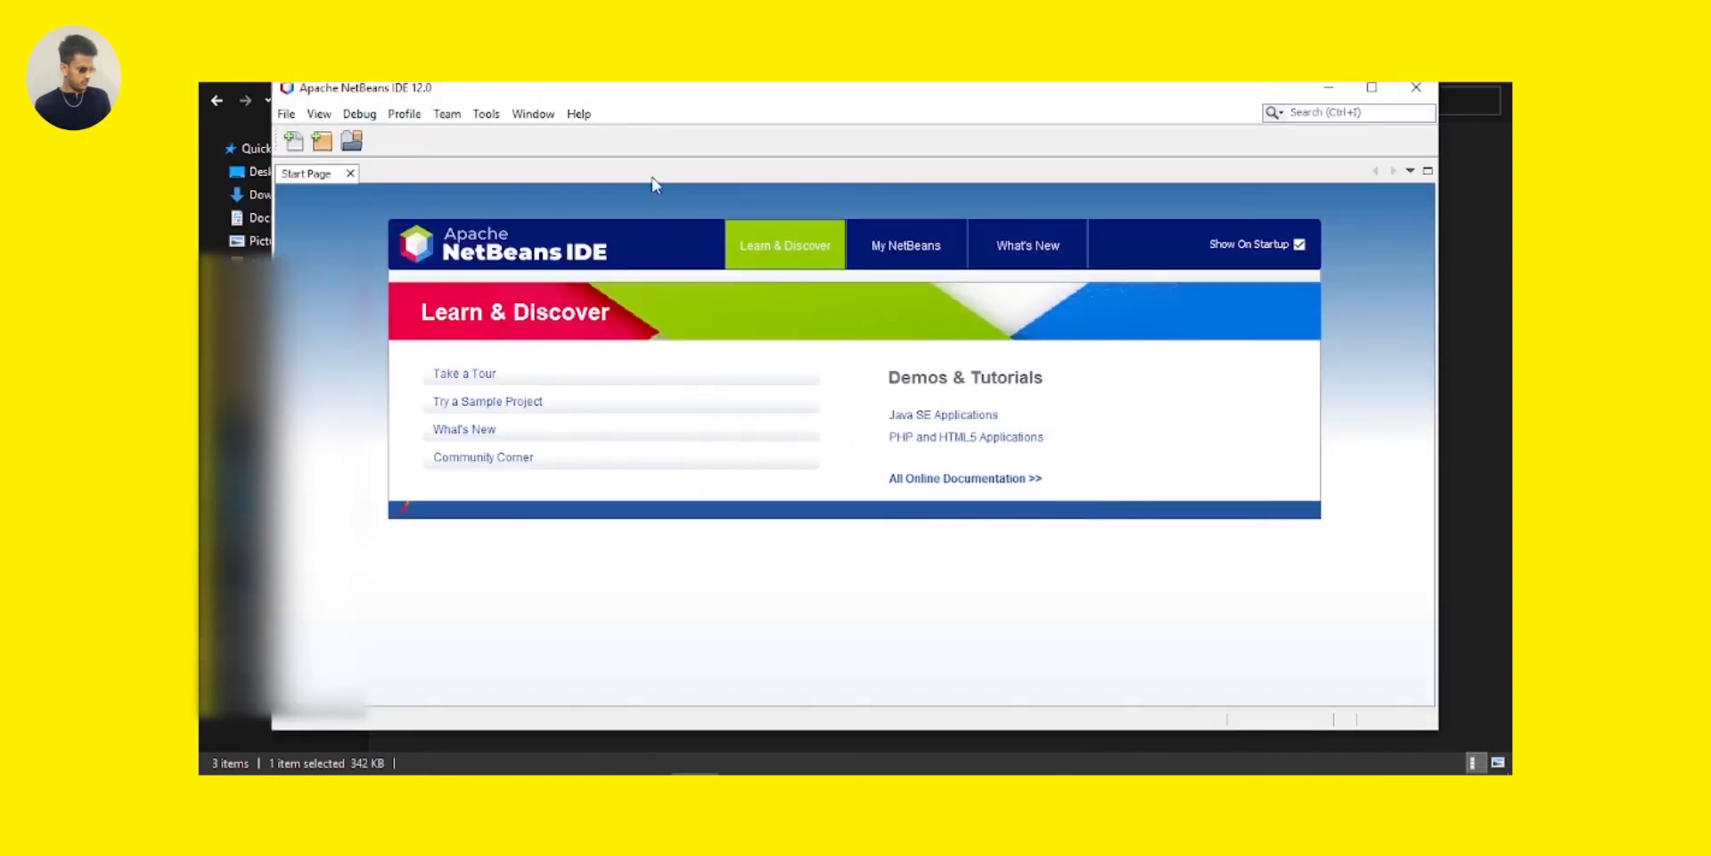
# Maximize the NetBeans 12.0 window so the Start Page fills the screen
pyautogui.click(1371, 88)
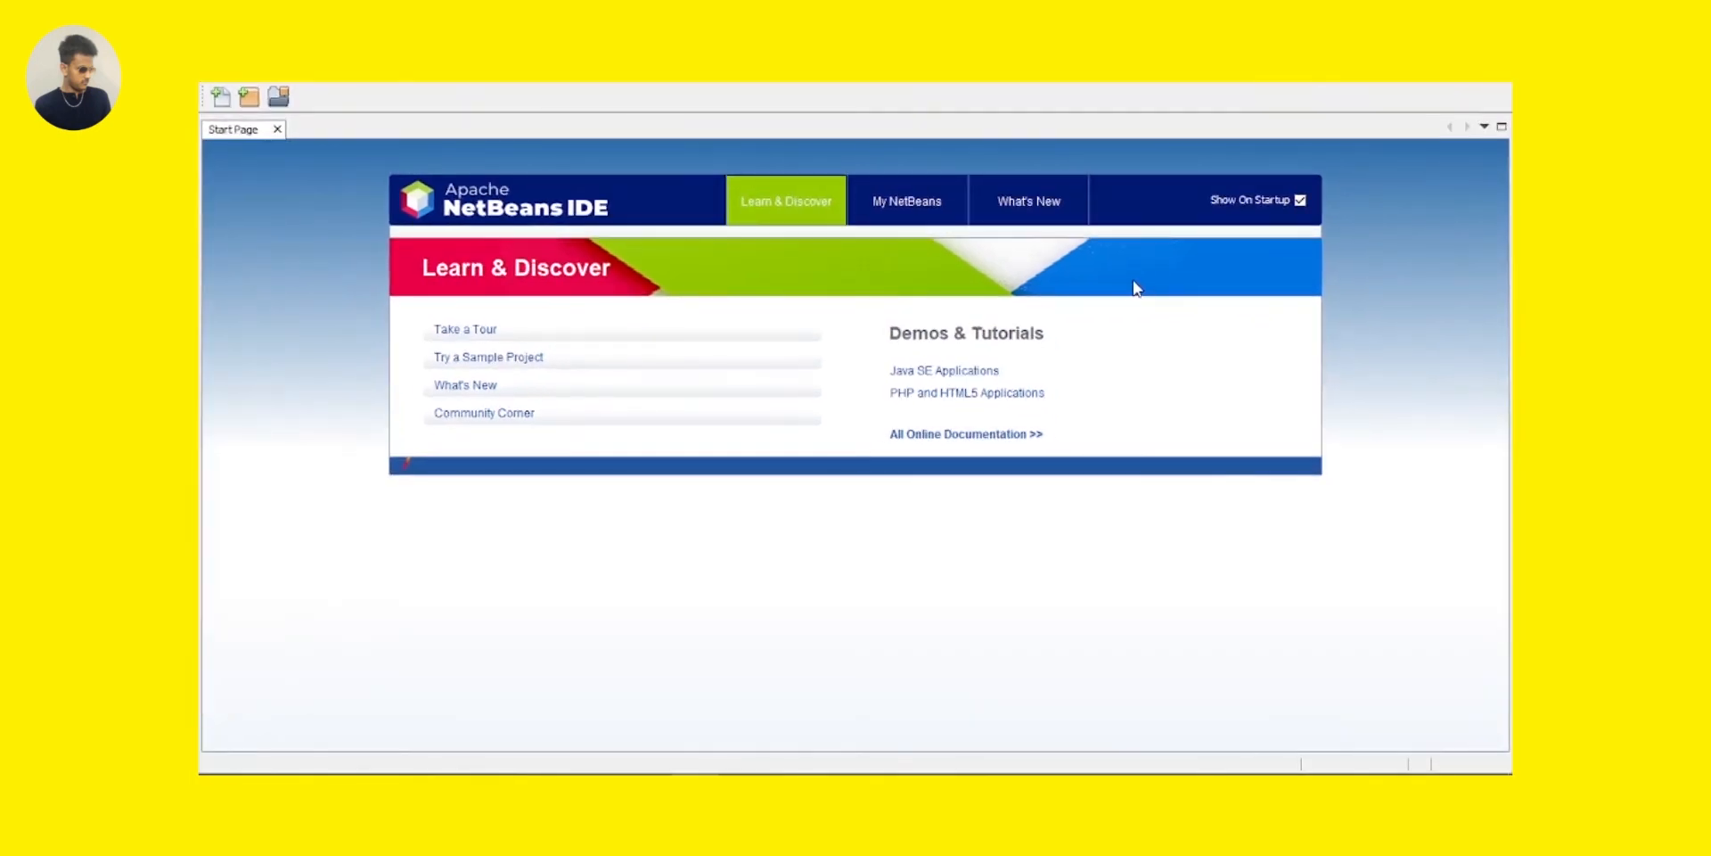